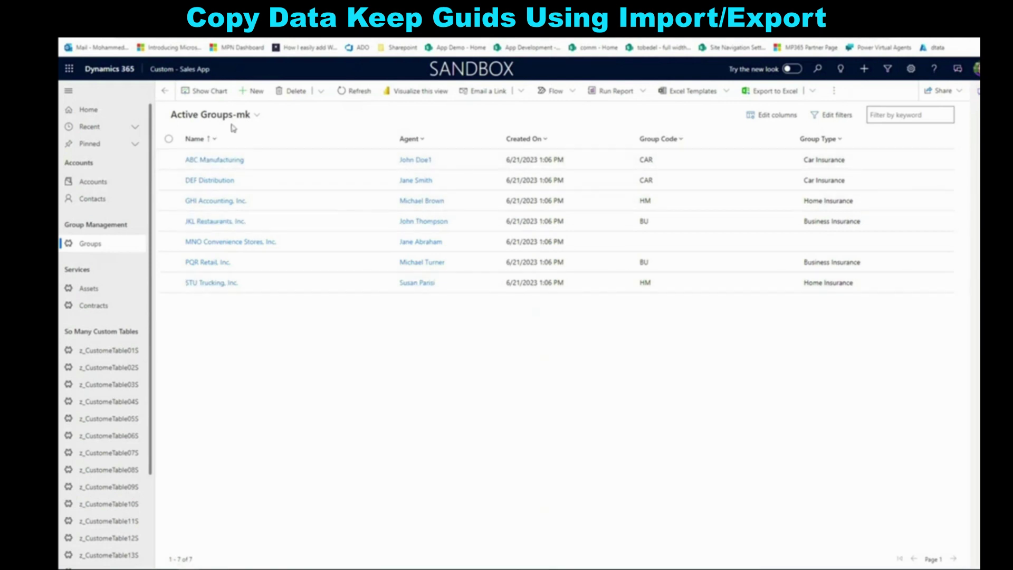
# Export the Active Groups-mk view to Excel as a dynamic worksheet with the preselected columns
pyautogui.click(93, 255)
pyautogui.hotkey('alt', 'Tab')
pyautogui.doubleClick(221, 174)
pyautogui.click(814, 93)
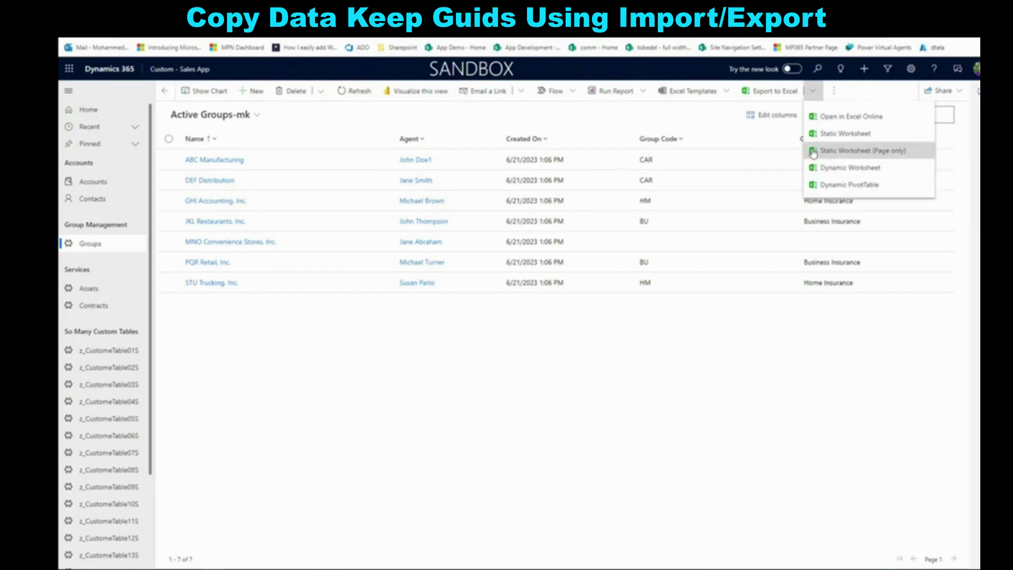
pyautogui.click(854, 169)
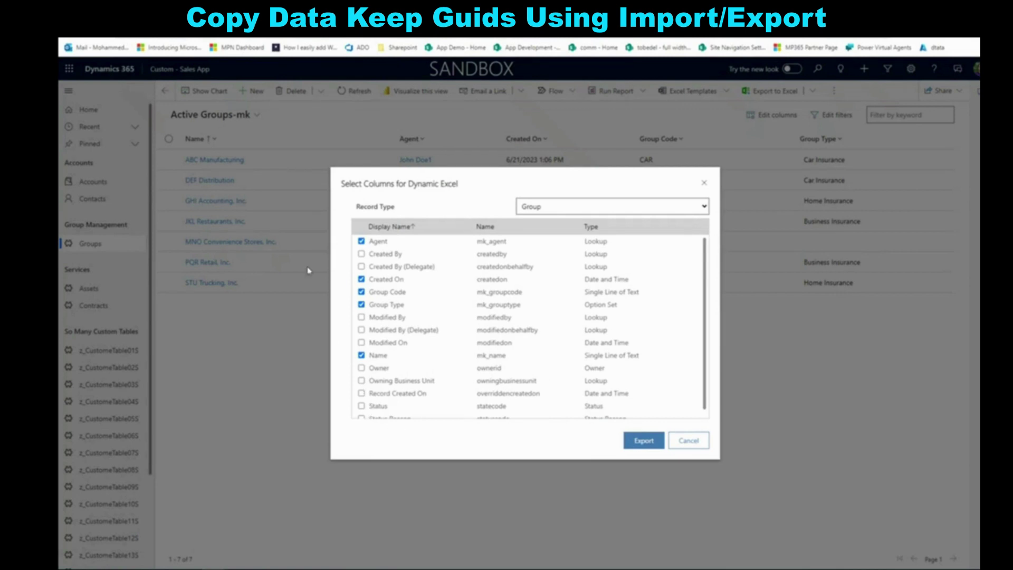
pyautogui.click(644, 441)
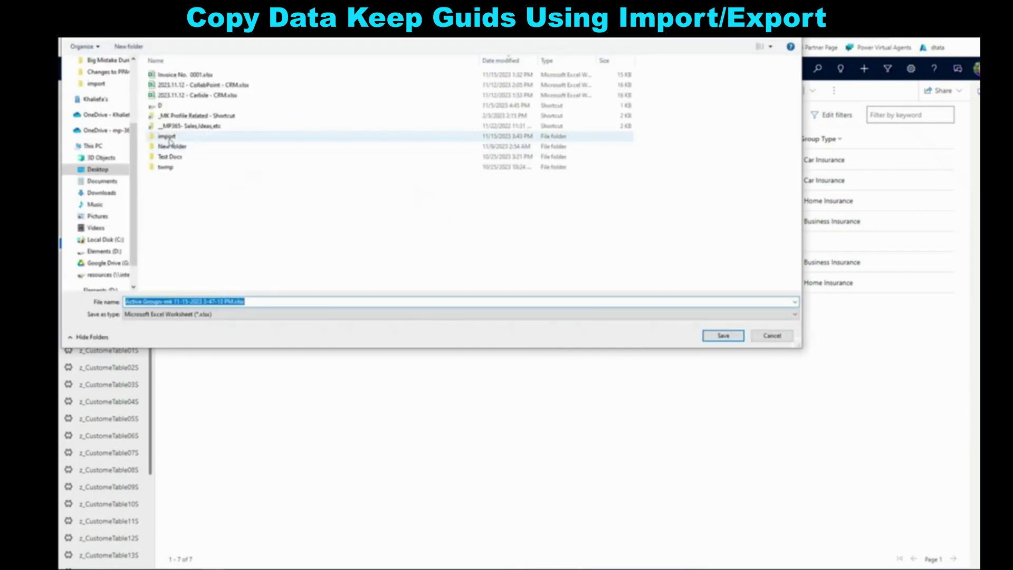
# Save the exported workbook in the import folder under the name Active Groups-mk Export
pyautogui.doubleClick(174, 147)
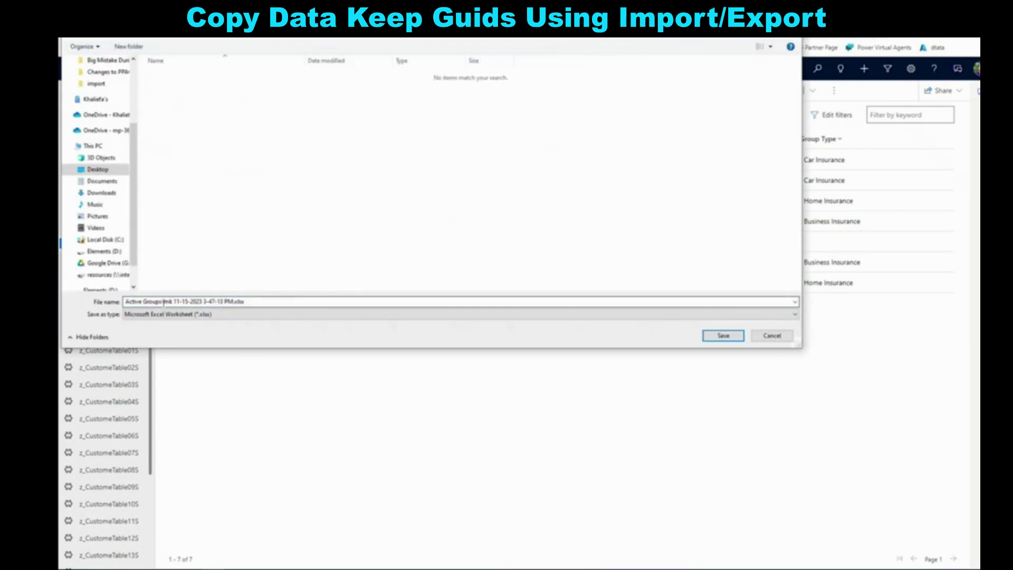
pyautogui.click(190, 301)
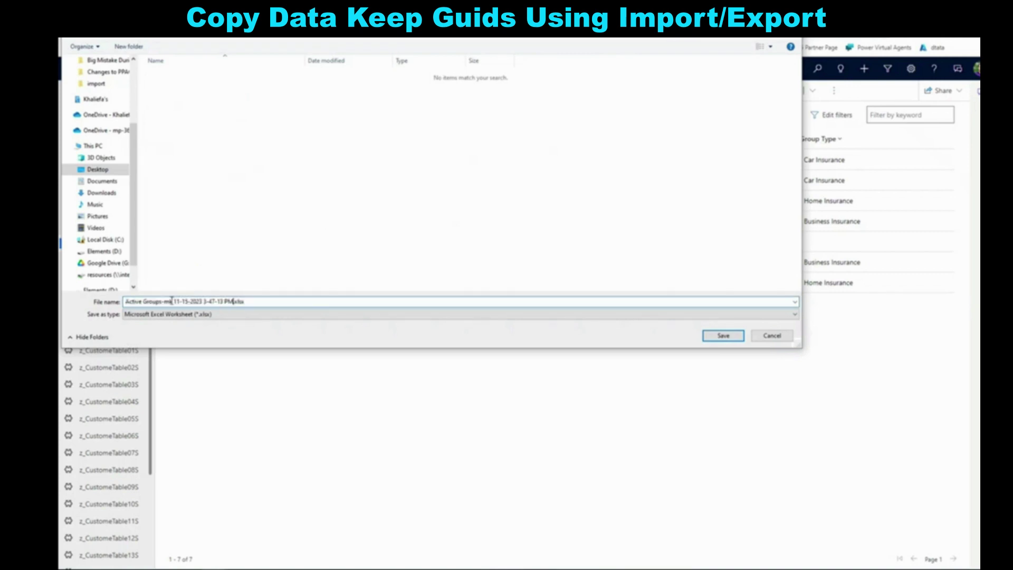
pyautogui.moveTo(173, 301); pyautogui.dragTo(309, 301)
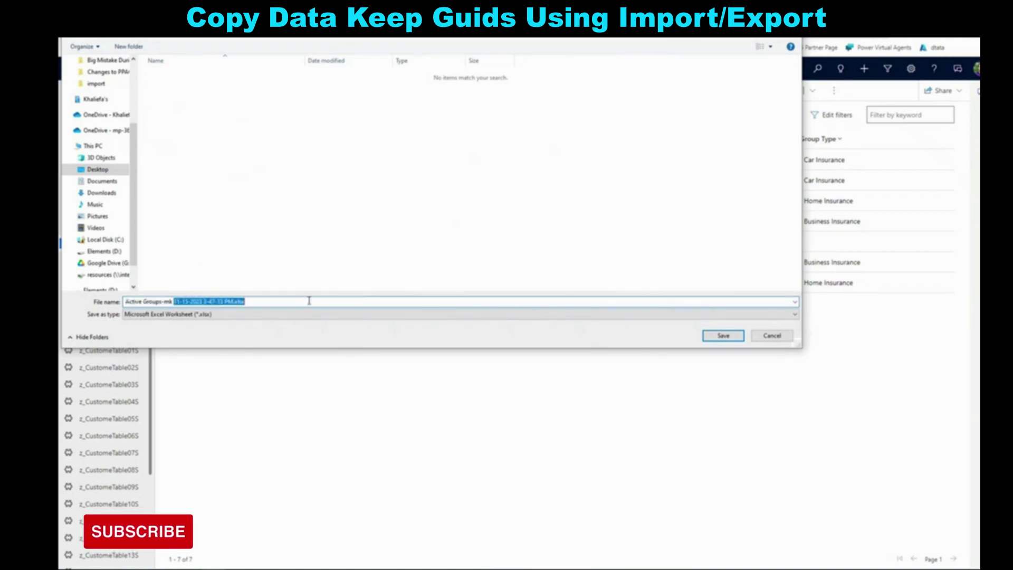
pyautogui.write('emo E')
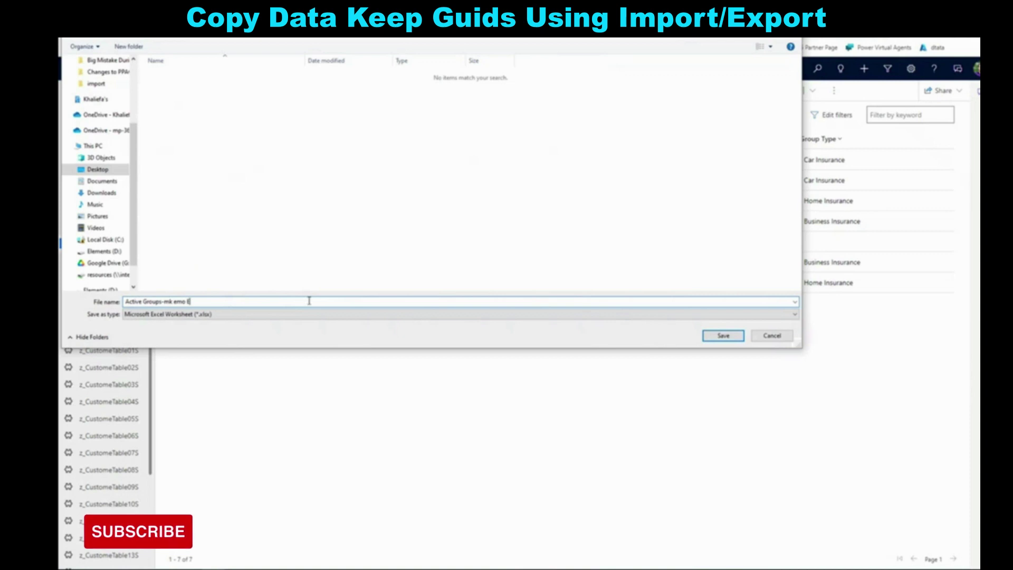
pyautogui.write('xport')
pyautogui.hotkey('ctrl', 'Left')
pyautogui.hotkey('ctrl', 'Left')
pyautogui.press('Delete')
pyautogui.press('Delete')
pyautogui.press('Delete')
pyautogui.press('Delete')
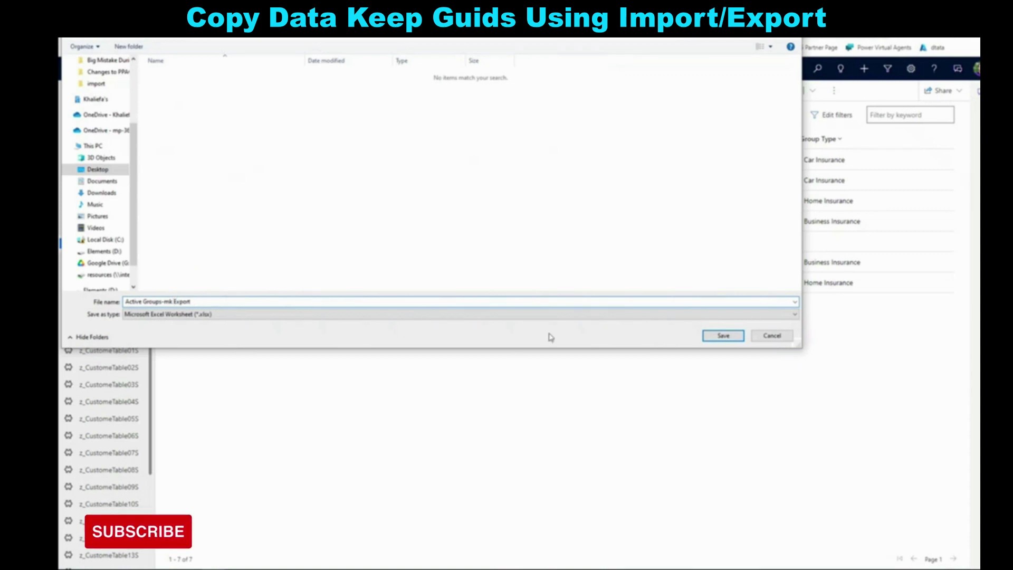
pyautogui.click(723, 336)
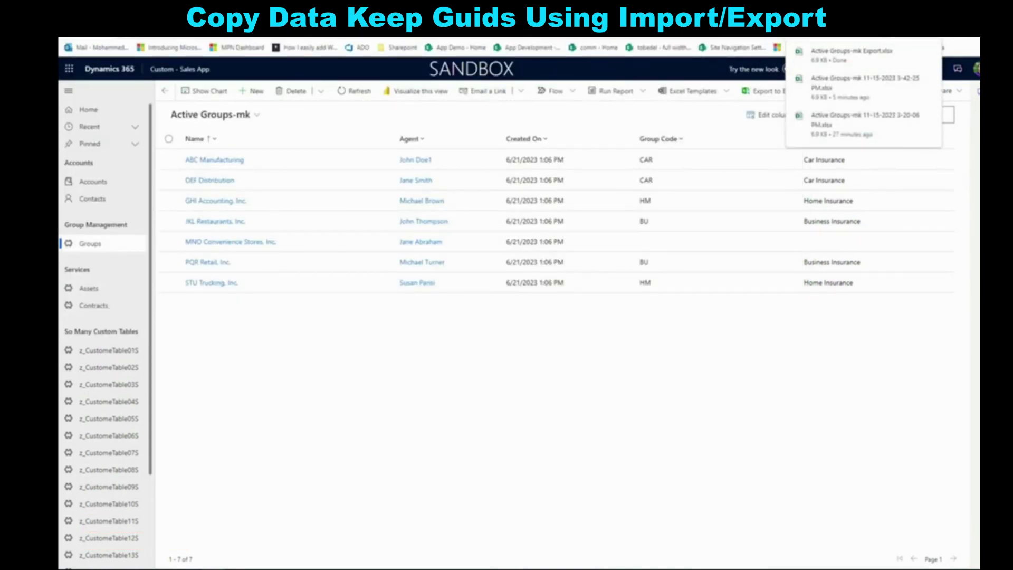
# Open the exported workbook in Excel, enlarge its window and unhide the hidden columns before Name
pyautogui.click(852, 53)
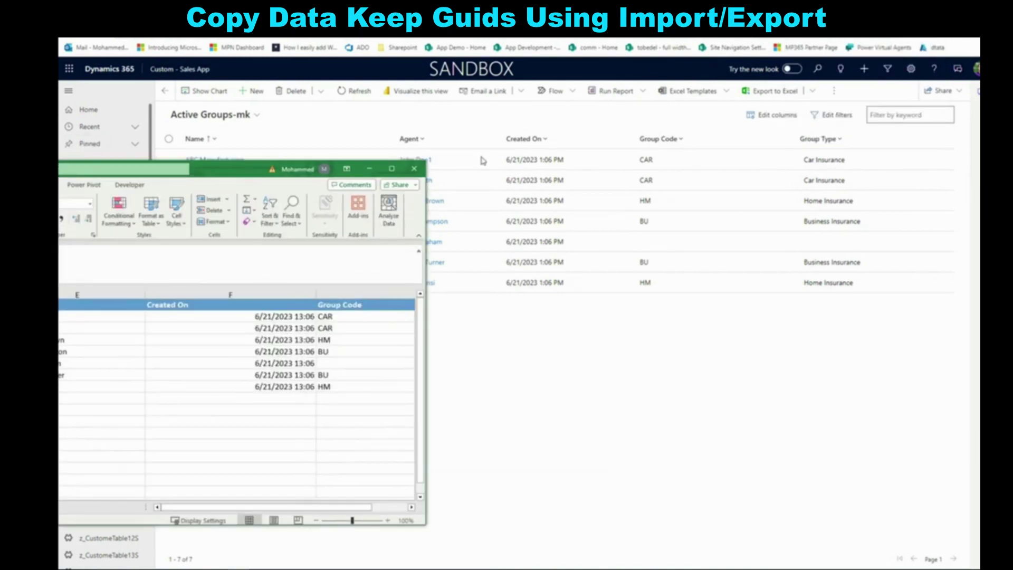
pyautogui.click(690, 143)
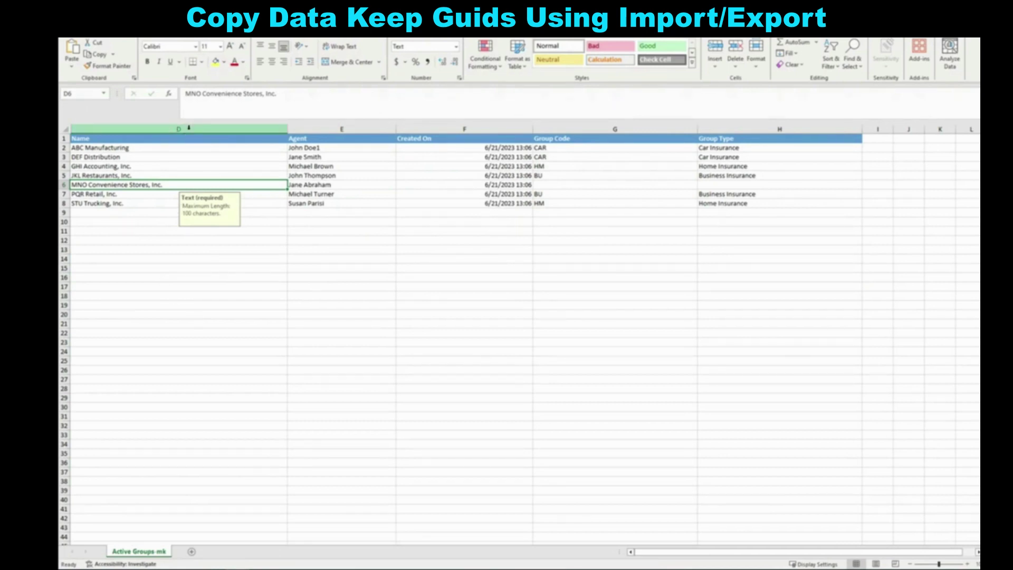
pyautogui.click(92, 128)
pyautogui.click(64, 128)
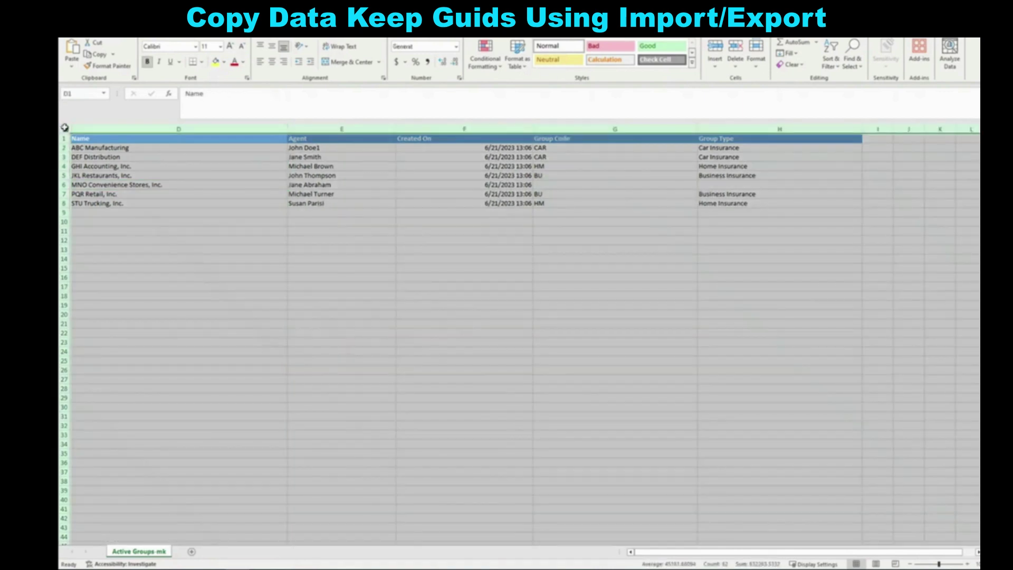
pyautogui.rightClick(65, 128)
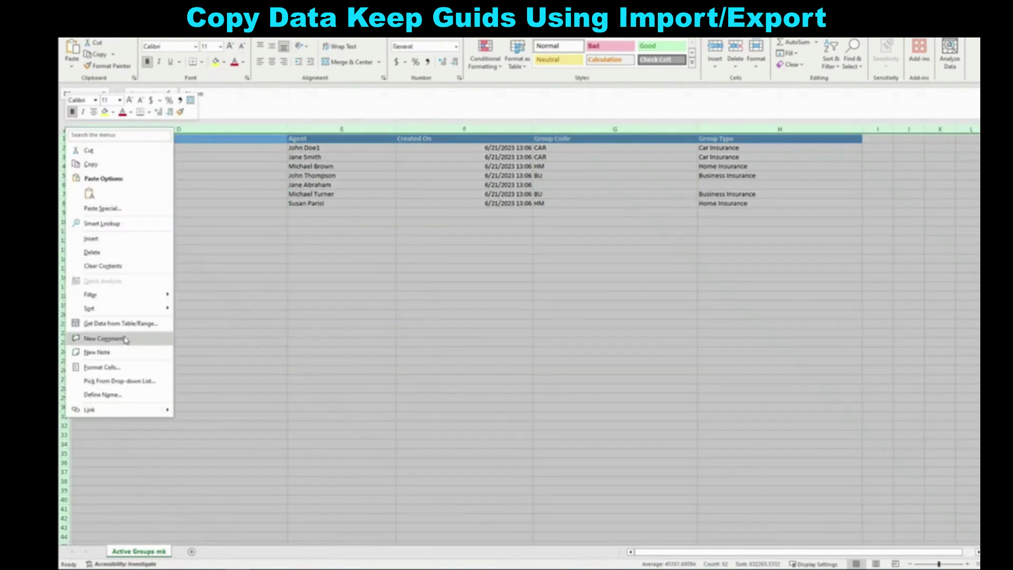
pyautogui.press('Escape')
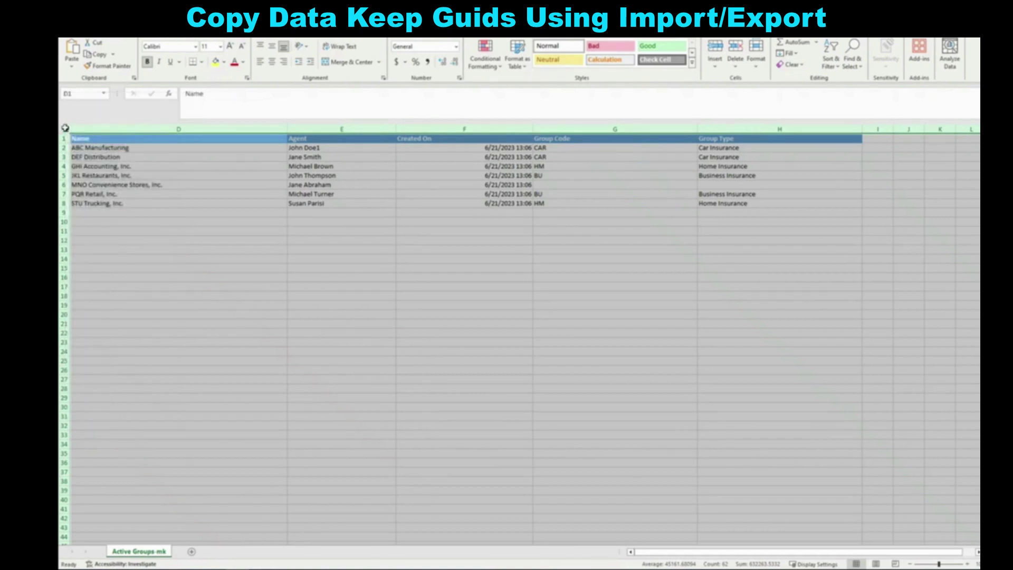
pyautogui.rightClick(90, 129)
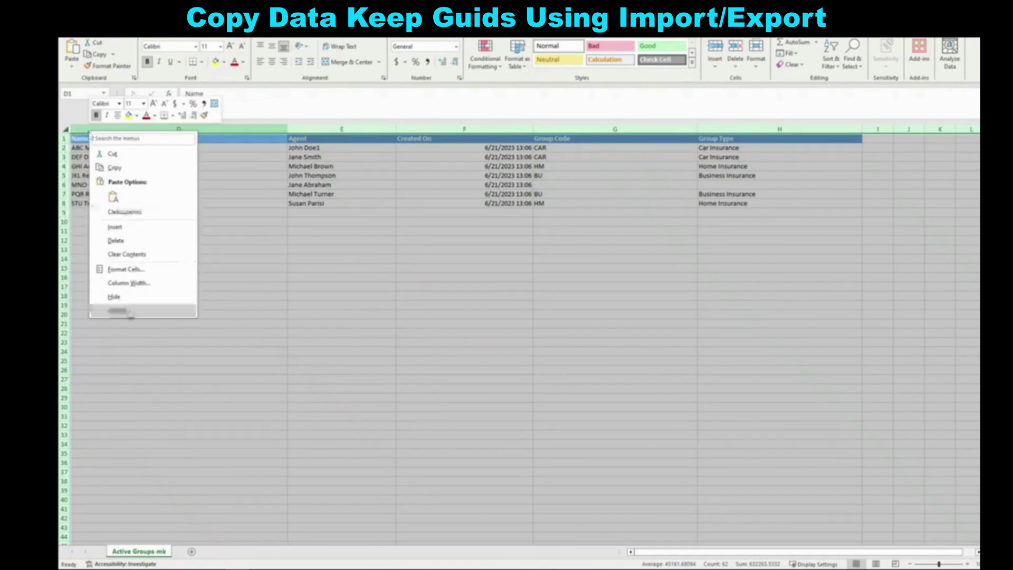
pyautogui.click(127, 313)
pyautogui.click(122, 166)
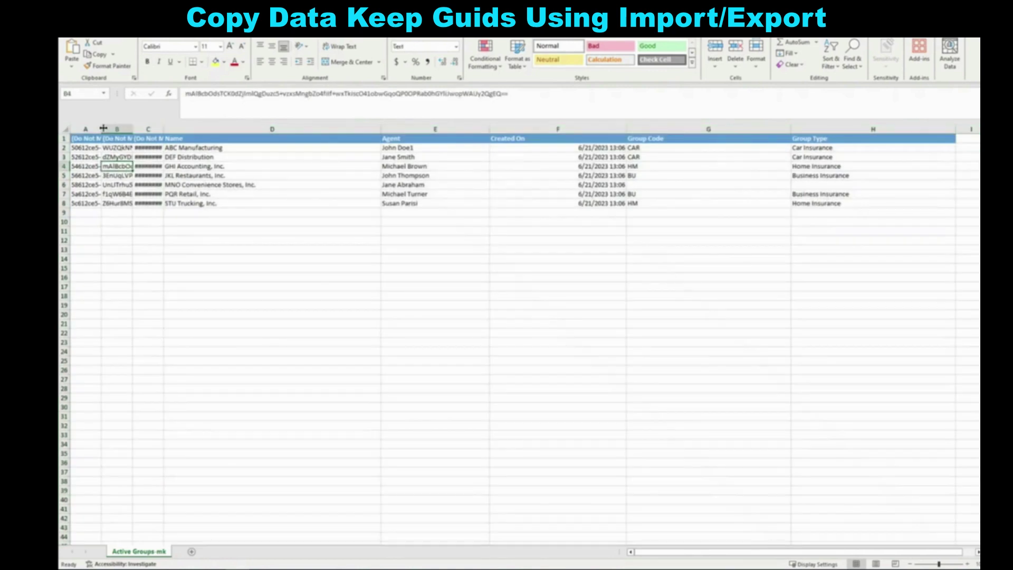
# Widen columns A to C so the Group, Row Checksum and Modified On contents fit
pyautogui.doubleClick(103, 128)
pyautogui.click(135, 142)
pyautogui.moveTo(134, 141); pyautogui.dragTo(136, 204)
pyautogui.moveTo(241, 129); pyautogui.dragTo(445, 204)
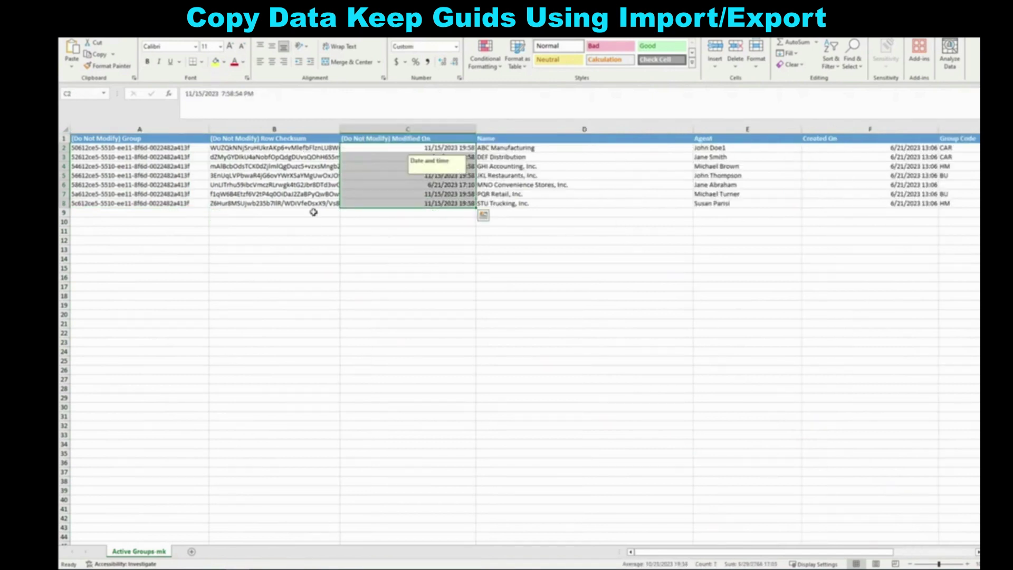
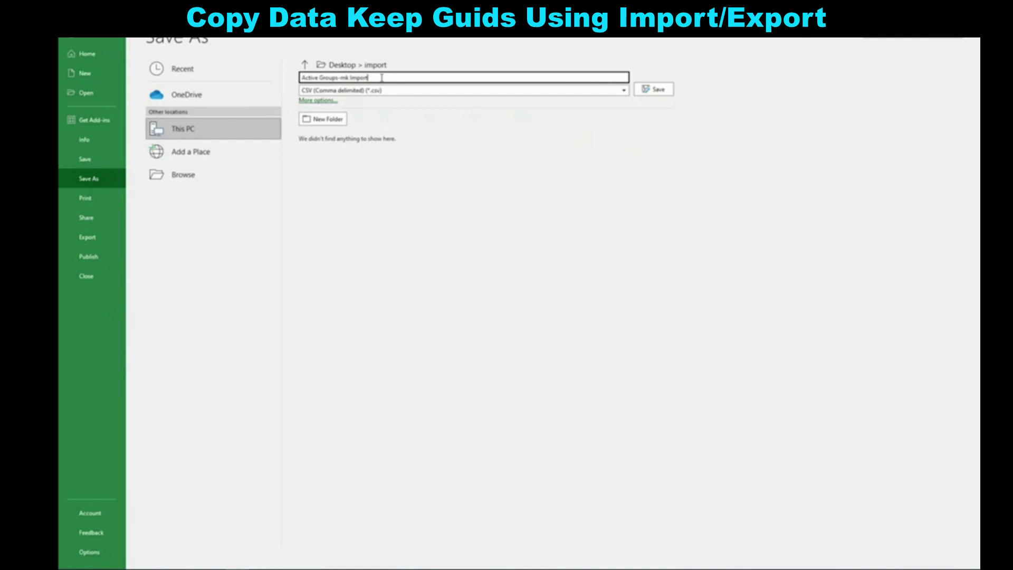
# Save only the active sheet as the comma-delimited CSV file Active Groups-mk Import in the Desktop import folder
pyautogui.click(660, 90)
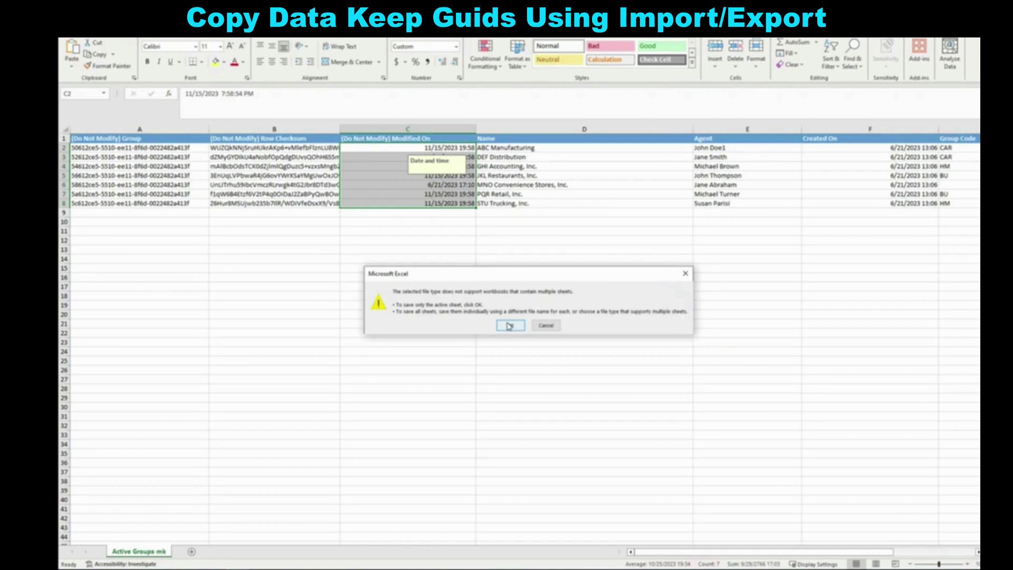
pyautogui.click(509, 324)
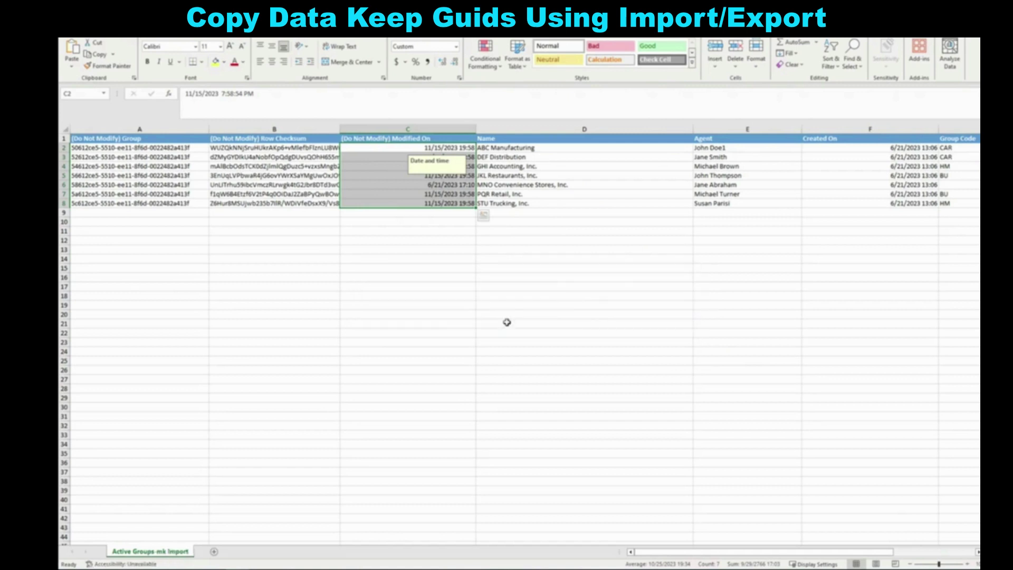
pyautogui.click(399, 296)
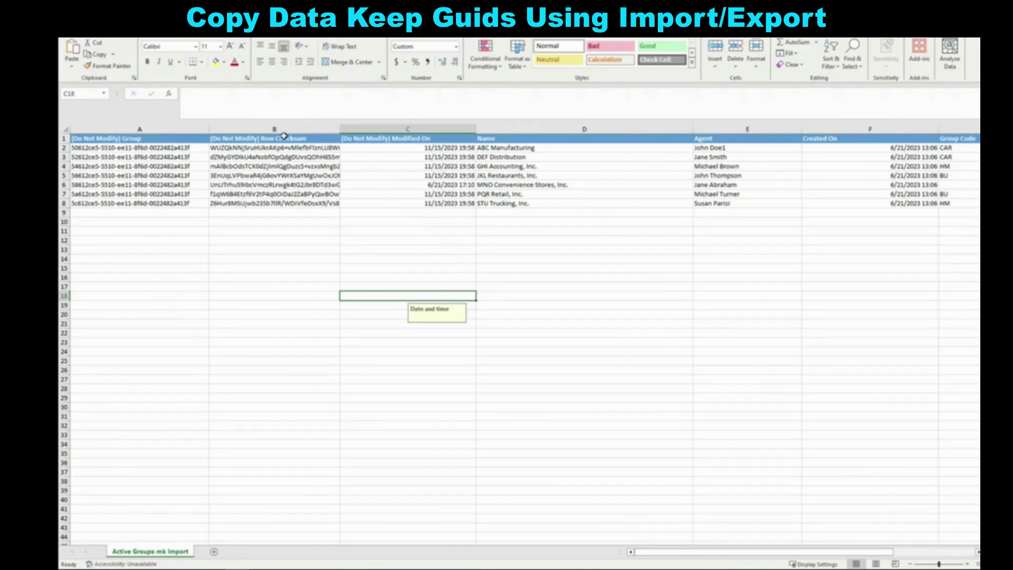
# Delete the Row Checksum and Modified On columns from the sheet
pyautogui.moveTo(283, 129); pyautogui.dragTo(364, 133)
pyautogui.rightClick(376, 135)
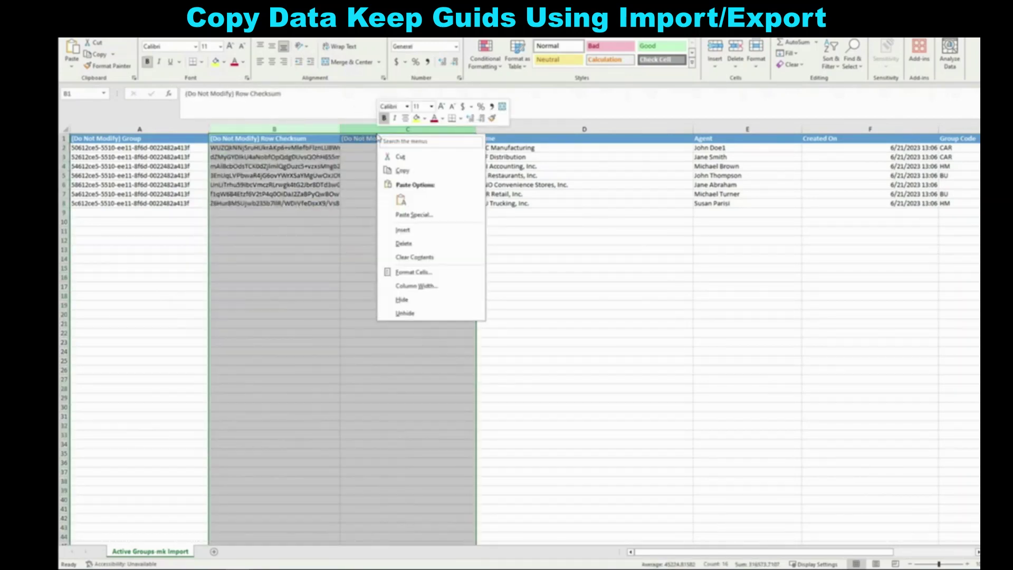
pyautogui.click(403, 245)
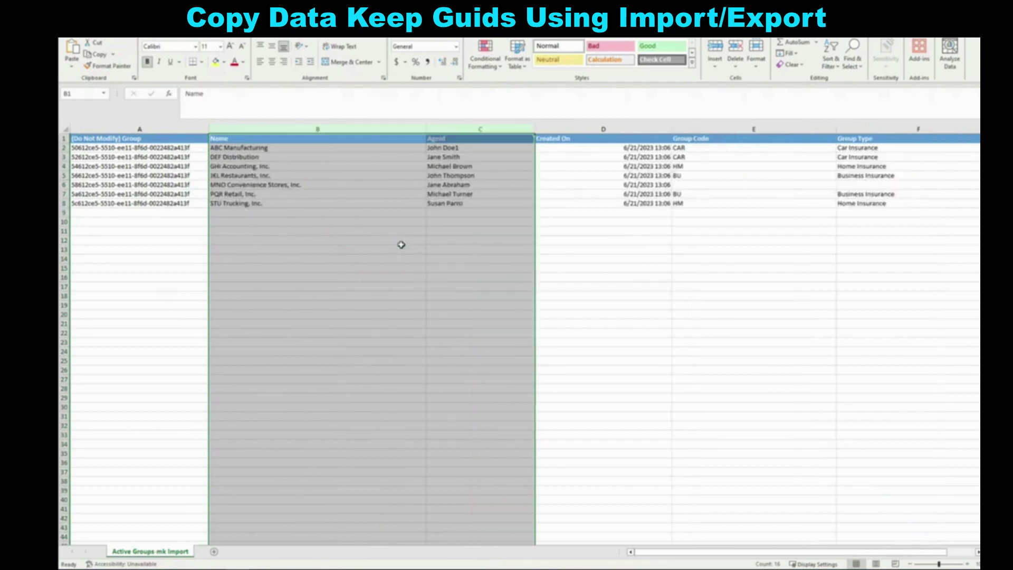
# Remove the "(Do Not Modify)" prefix from the header in A1 and rename it Group Guids
pyautogui.click(140, 140)
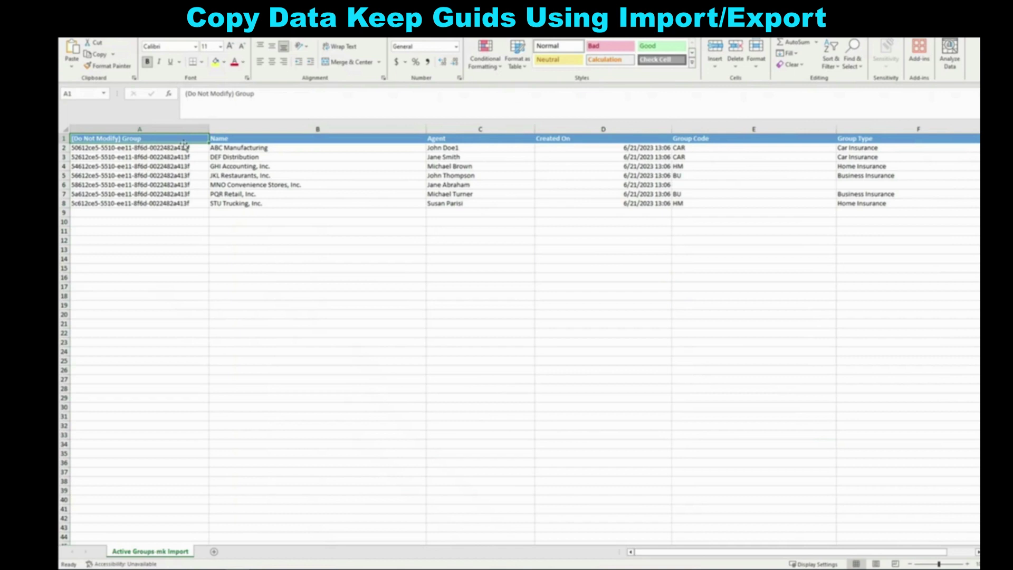
pyautogui.moveTo(235, 94); pyautogui.dragTo(169, 95)
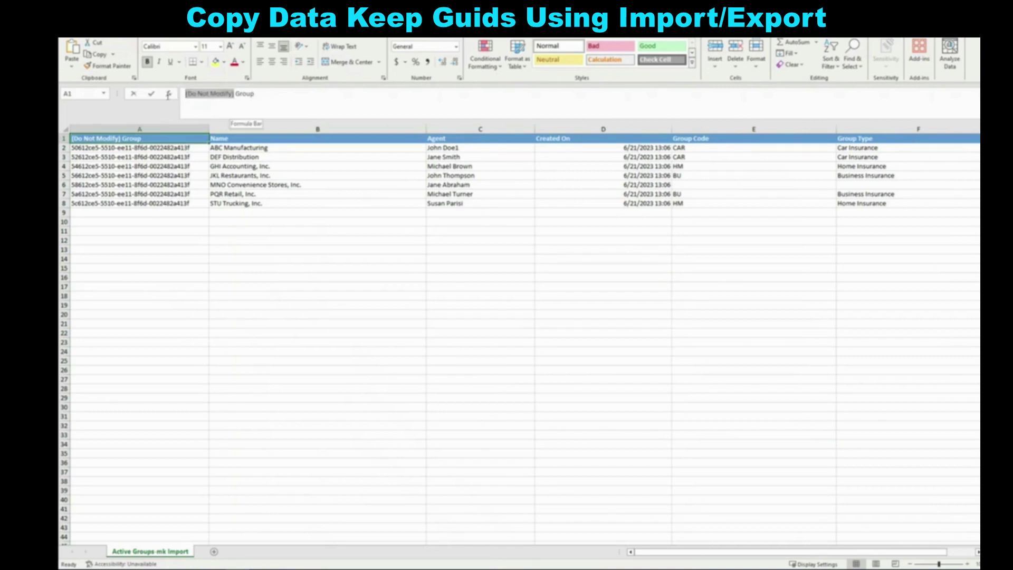
pyautogui.press('BackSpace')
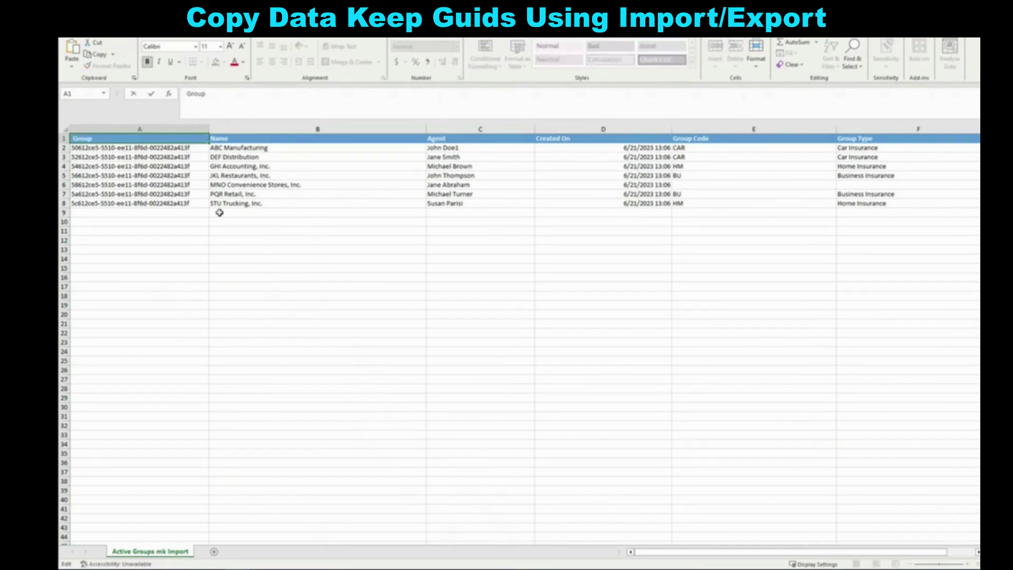
pyautogui.write('Guids')
pyautogui.hotkey('ctrl', 'Return')
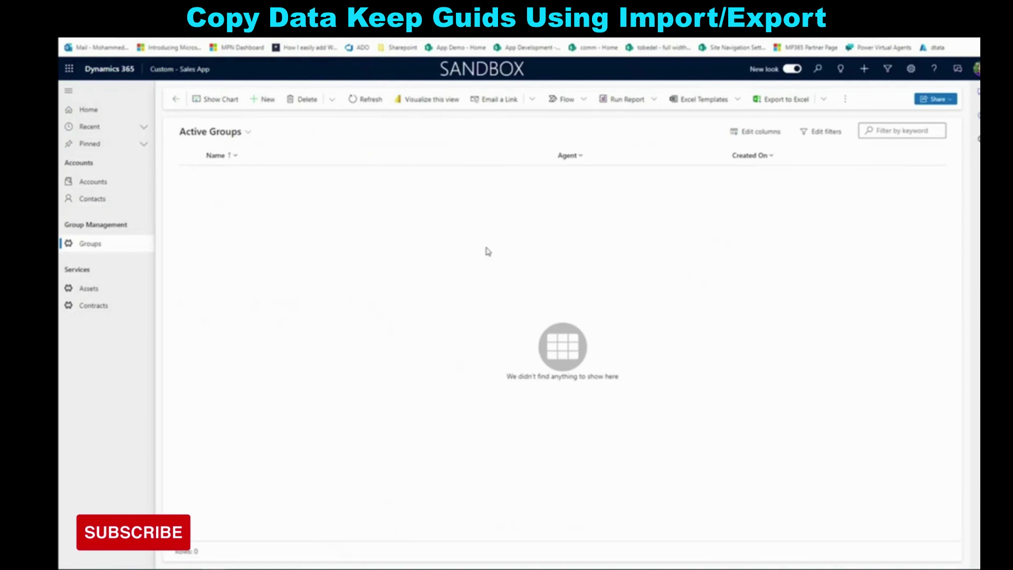
# In the empty Dynamics 365 Groups table, start a CSV import of Active Groups-mk Import.csv and continue with the default delimiter settings to the mapping review
pyautogui.click(845, 101)
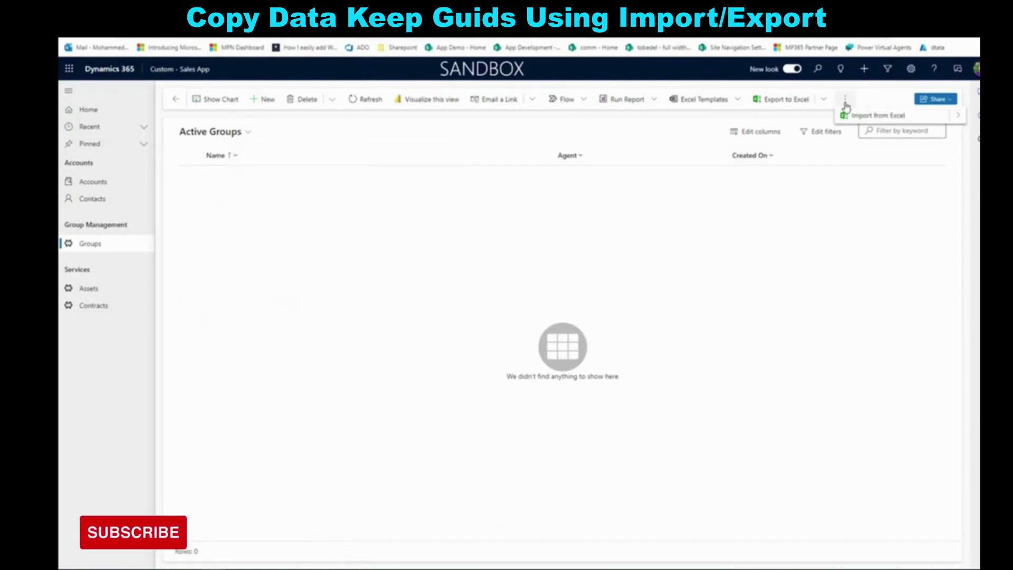
pyautogui.click(958, 117)
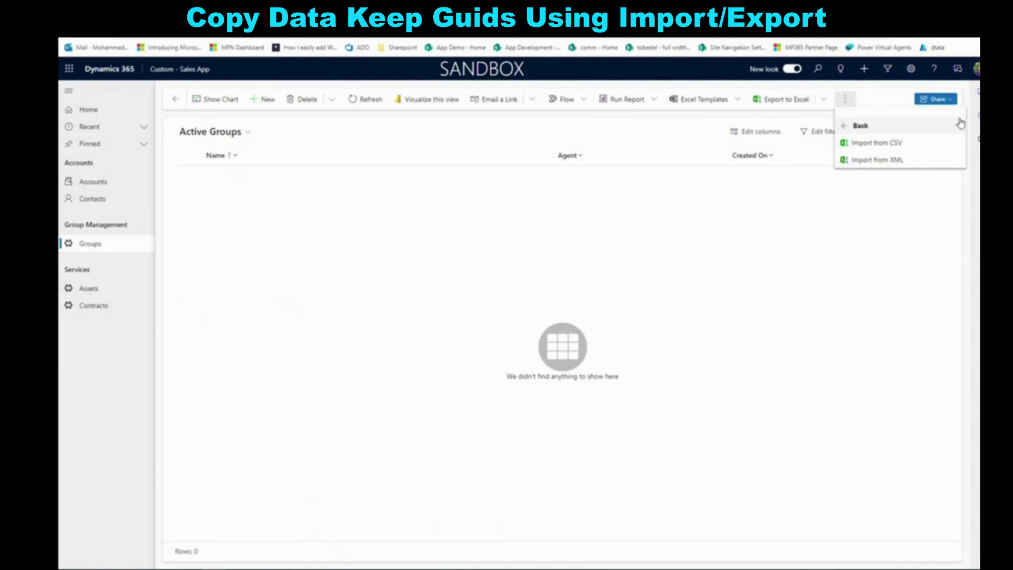
pyautogui.click(880, 144)
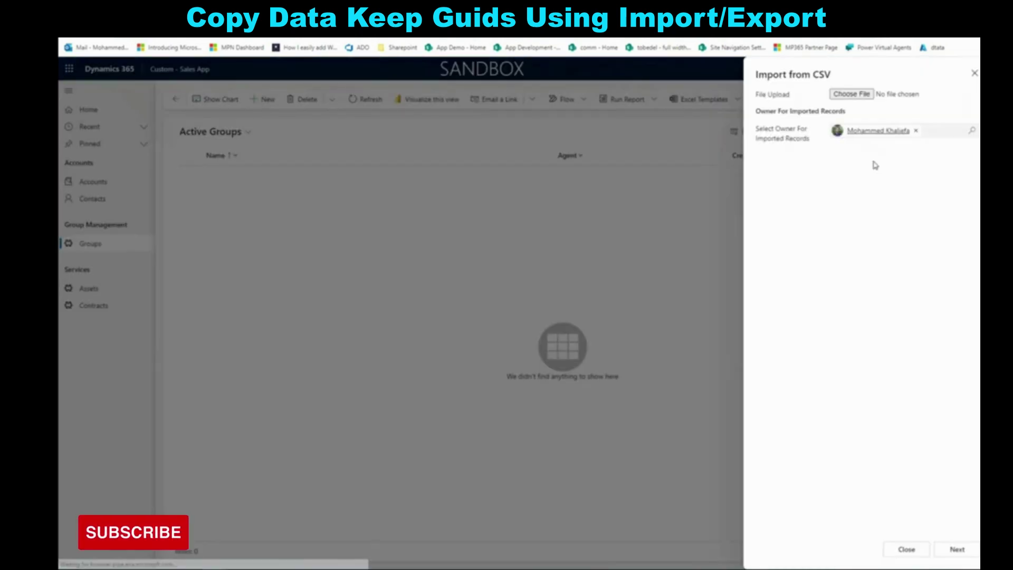
pyautogui.click(860, 95)
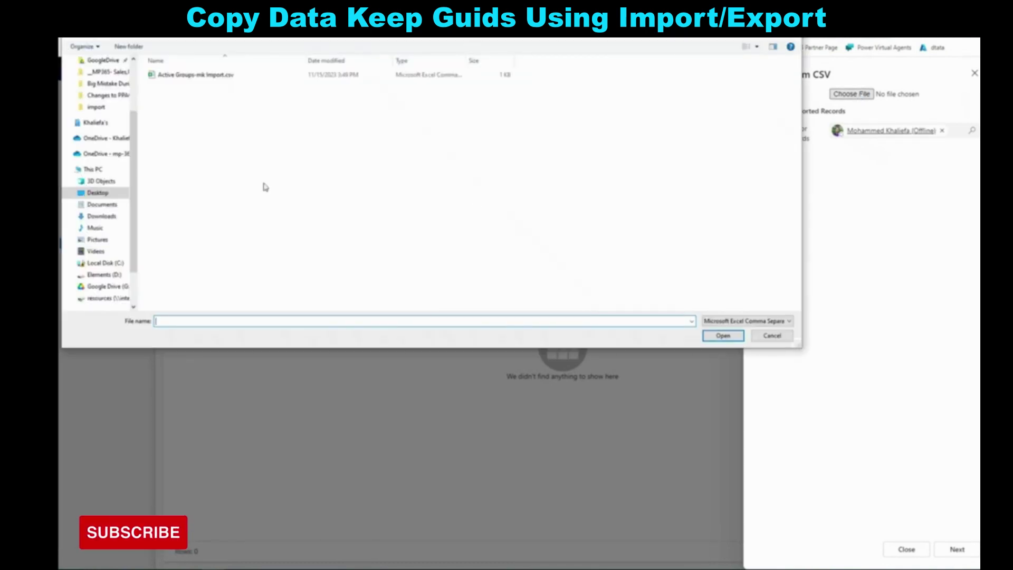
pyautogui.click(203, 80)
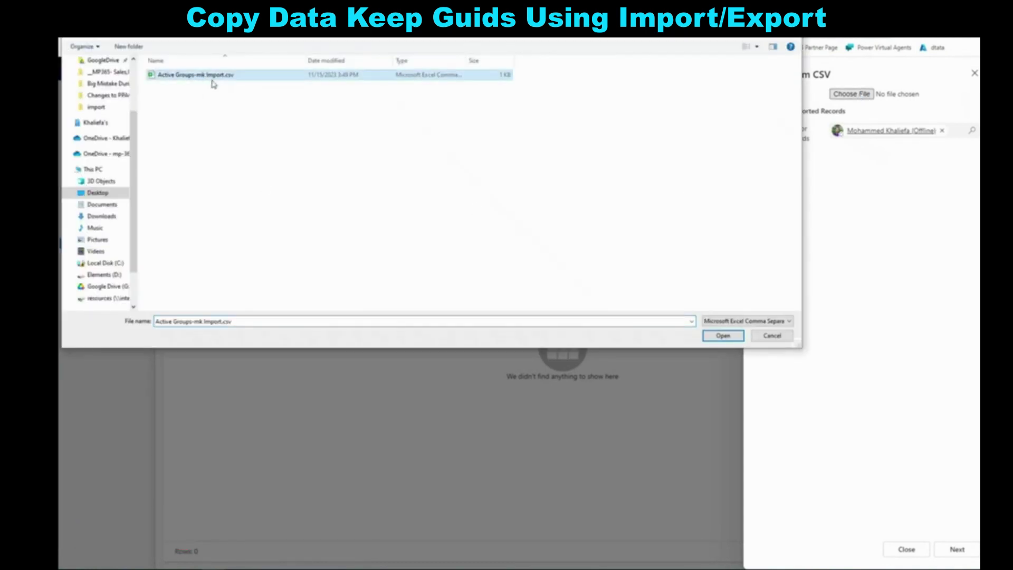
pyautogui.click(722, 336)
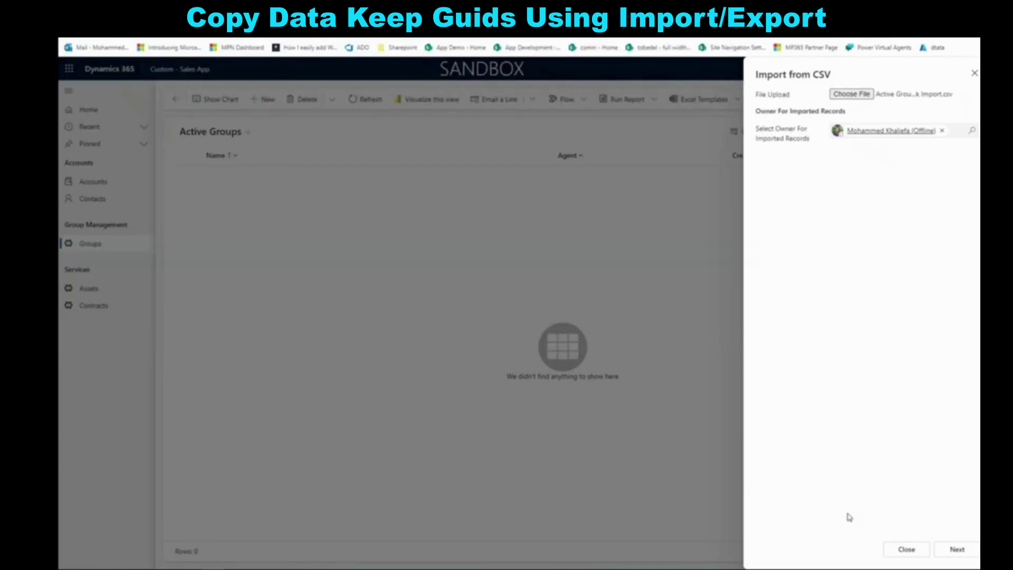
pyautogui.click(959, 549)
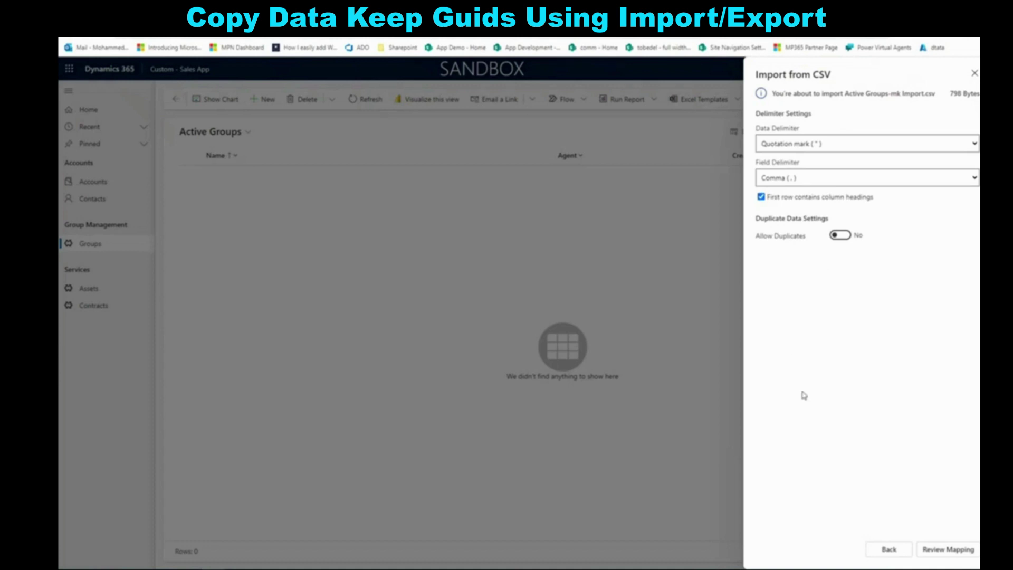
pyautogui.click(960, 552)
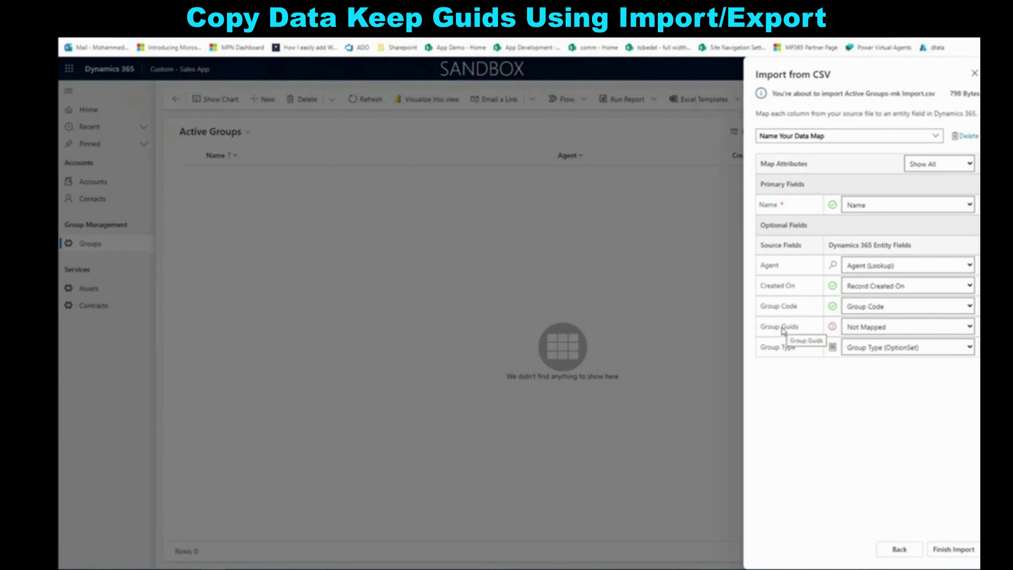
# Map the Group Guids source field to the Group entity field and finish the CSV import
pyautogui.click(882, 328)
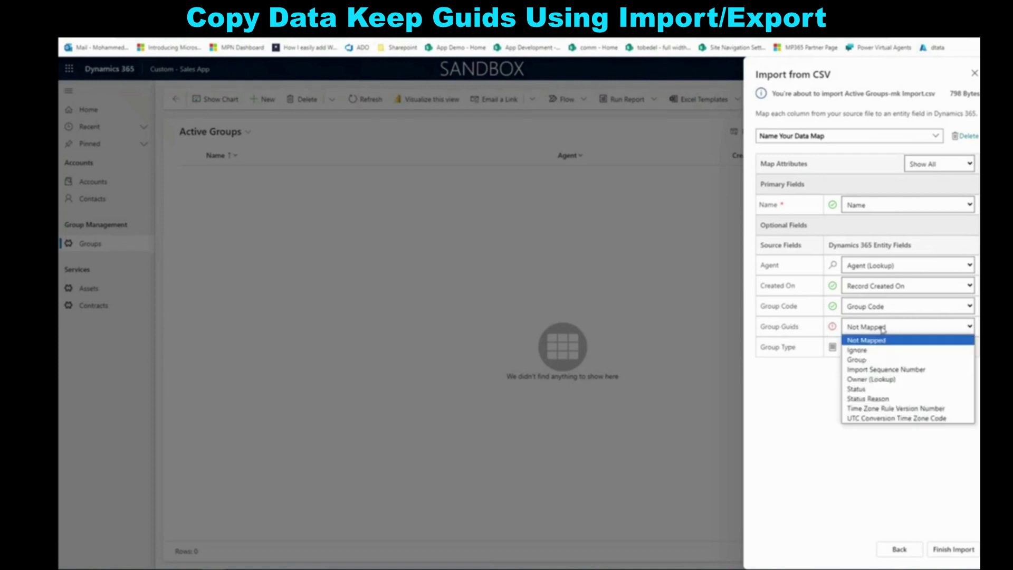
pyautogui.click(868, 359)
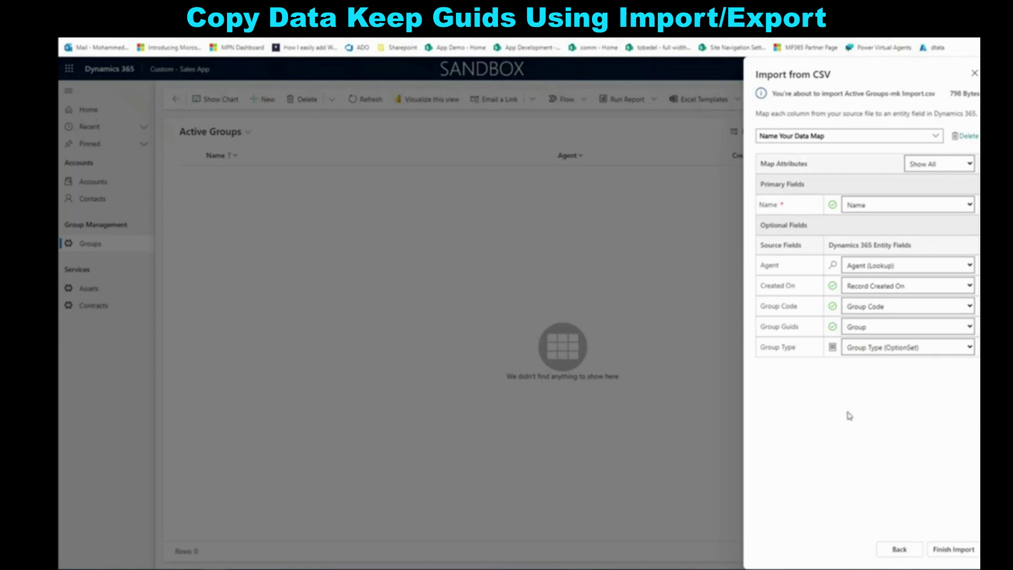
pyautogui.click(950, 550)
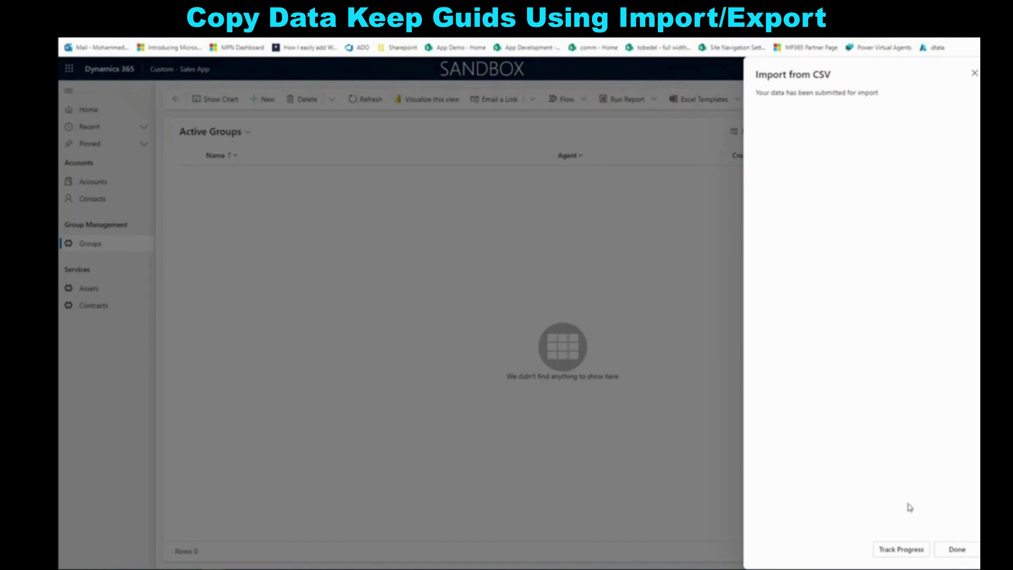
# Track the import's progress in My Imports, then close the import pane and refresh the Active Groups list
pyautogui.click(901, 550)
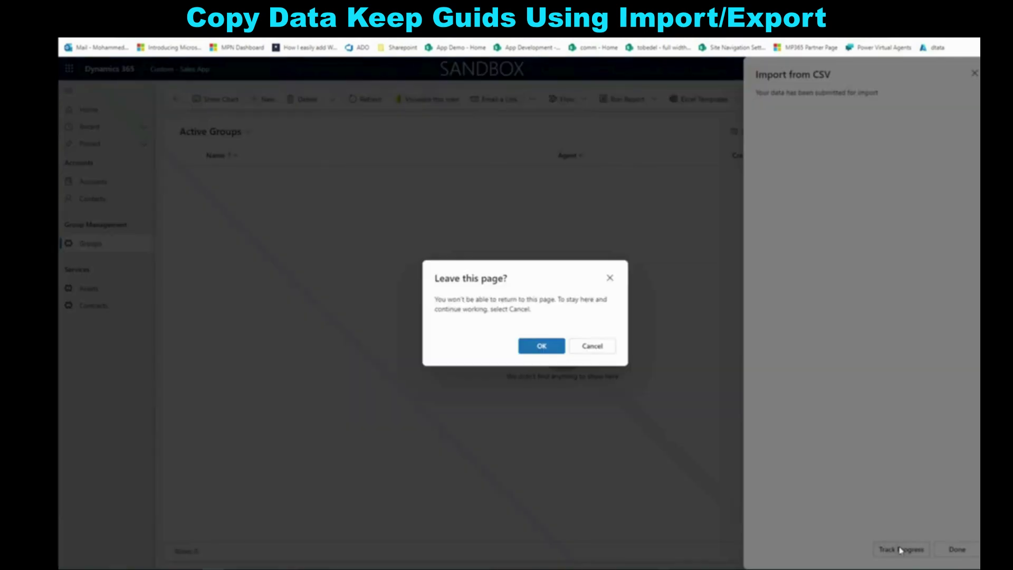
pyautogui.click(542, 348)
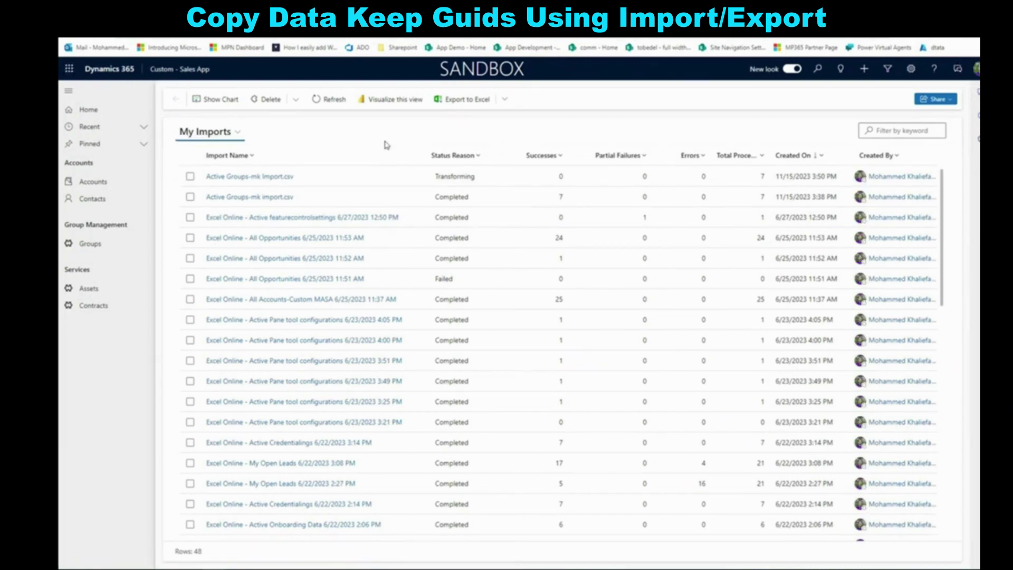
pyautogui.click(329, 103)
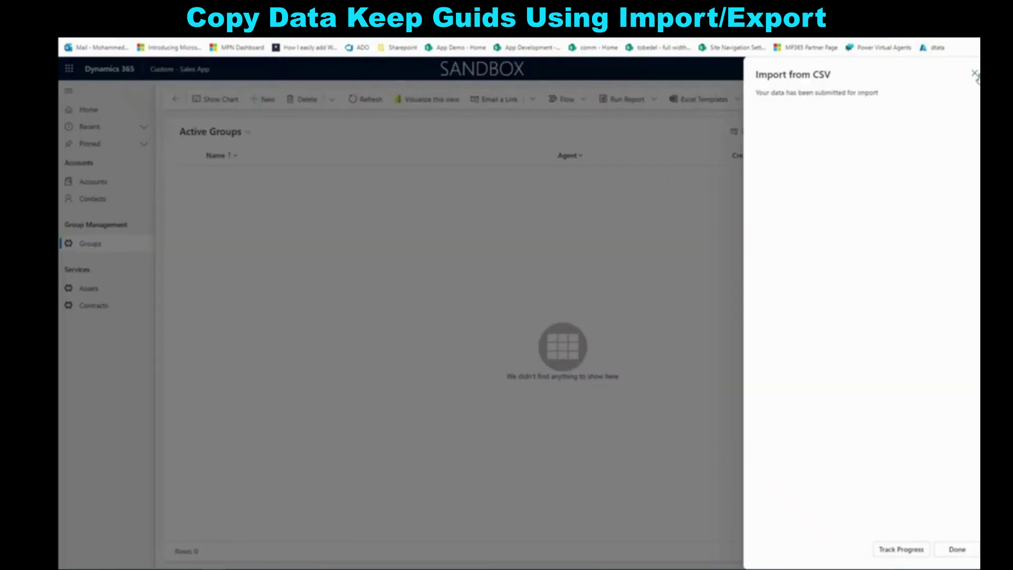
pyautogui.click(977, 75)
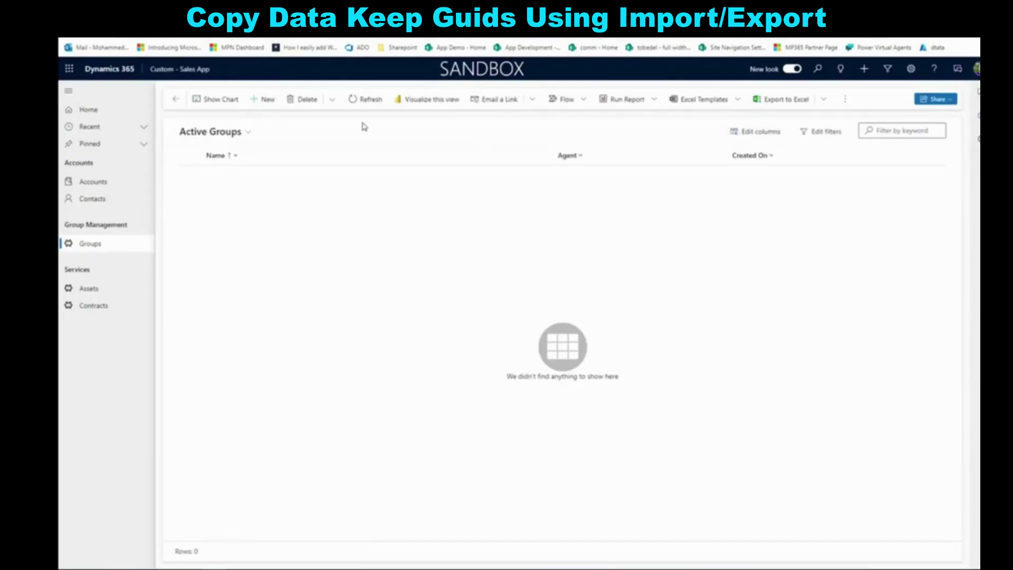
pyautogui.click(365, 99)
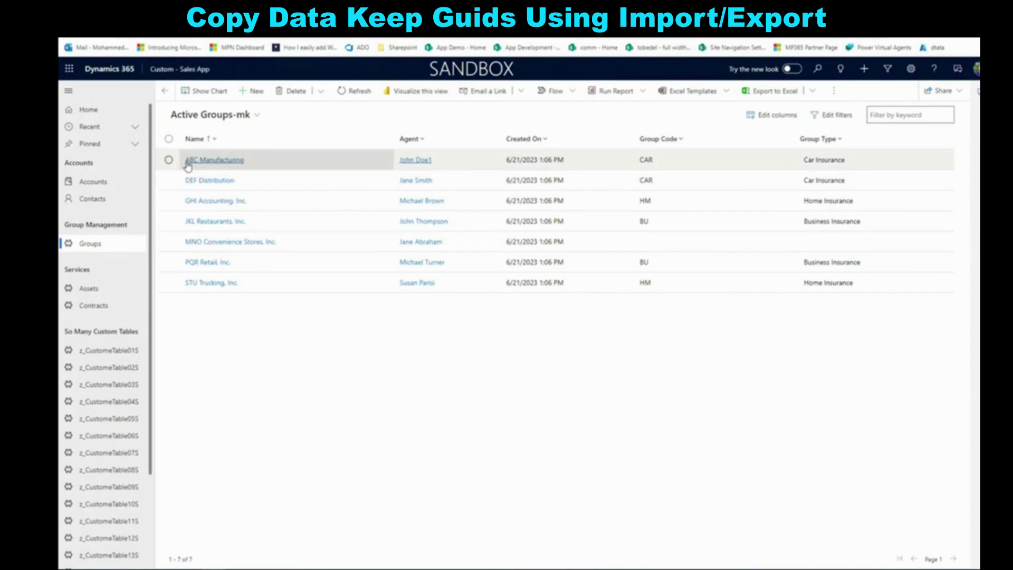
# Open the source environment's ABC Manufacturing group and record its GUID in Notepad as "DEV: 50612ce5-5510-ee11-8f6d-0022482a413f"
pyautogui.click(227, 161)
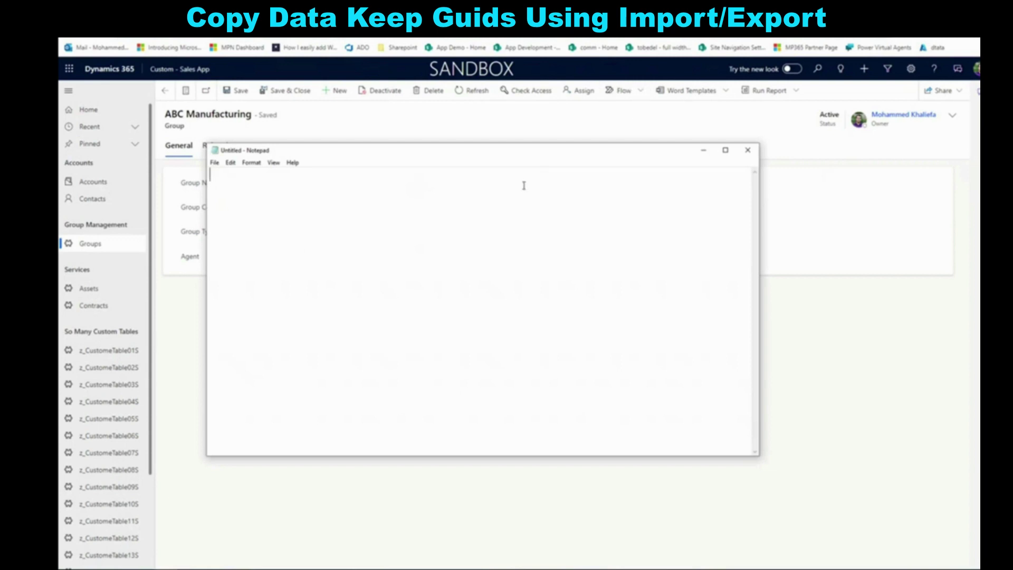
pyautogui.write('V')
pyautogui.write('V:')
pyautogui.write('50612ce5-5510-ee11-8f6d-0022482a413f')
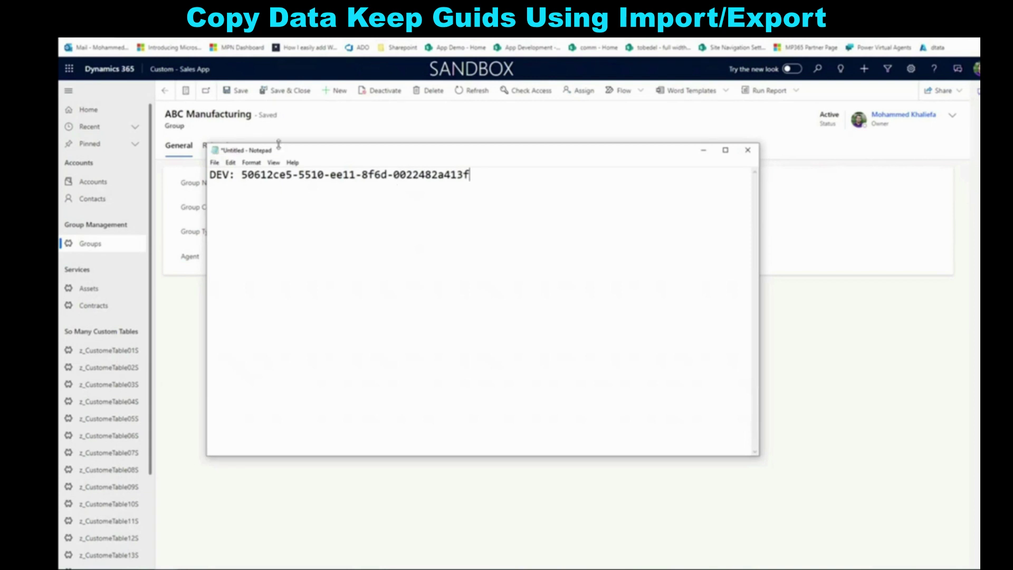
# Open ABC Manufacturing in the test environment, note "Test: 50612ce5-5510-ee11-8f6d-0022482a413f" below the DEV line in Notepad, and align both GUIDs
pyautogui.hotkey('alt', 'Tab')
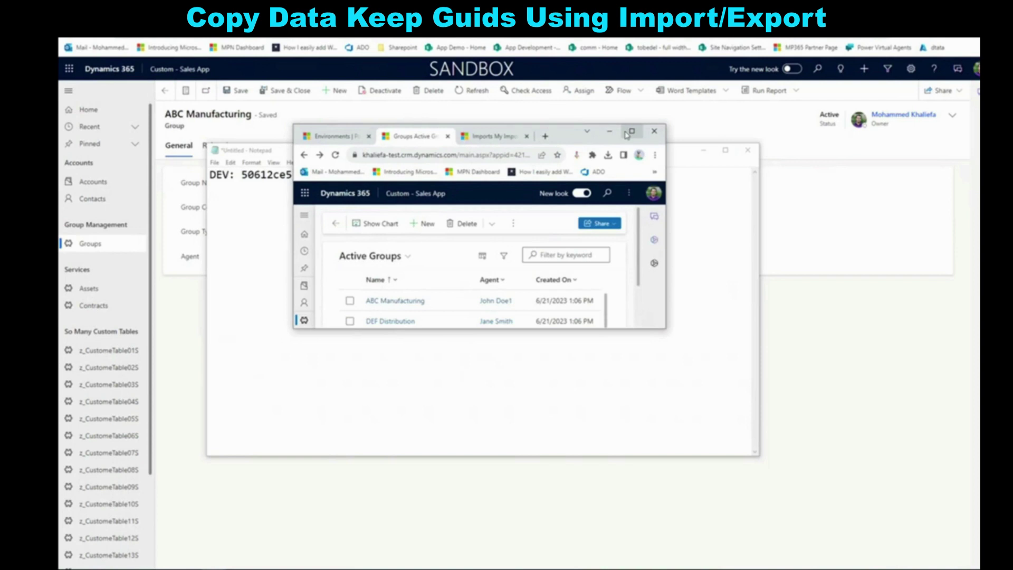
pyautogui.click(631, 131)
pyautogui.click(235, 177)
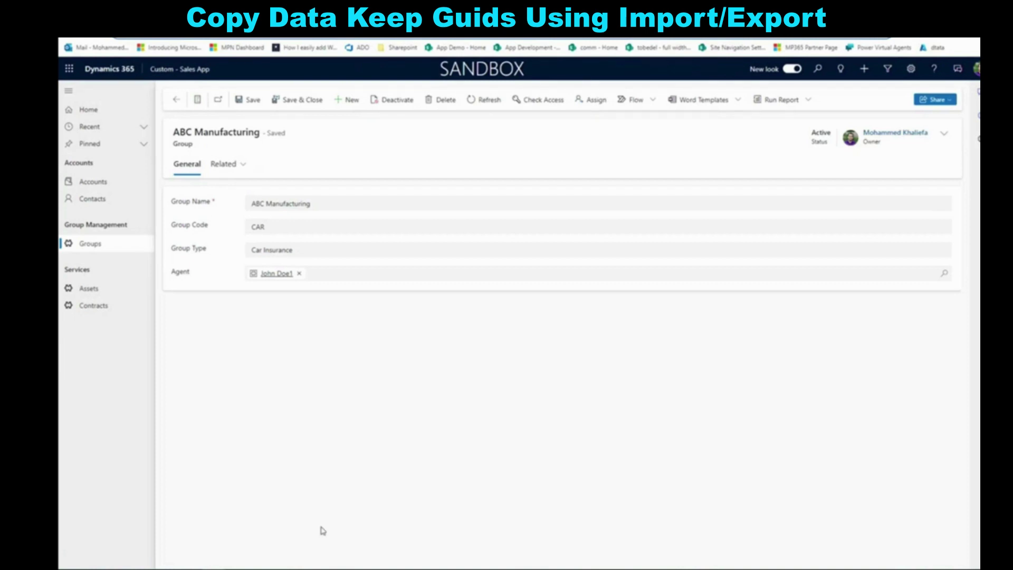
pyautogui.click(208, 539)
pyautogui.press('Return')
pyautogui.write('Test:')
pyautogui.write('50612ce5-5510-ee11-8f6d-0022482a413f')
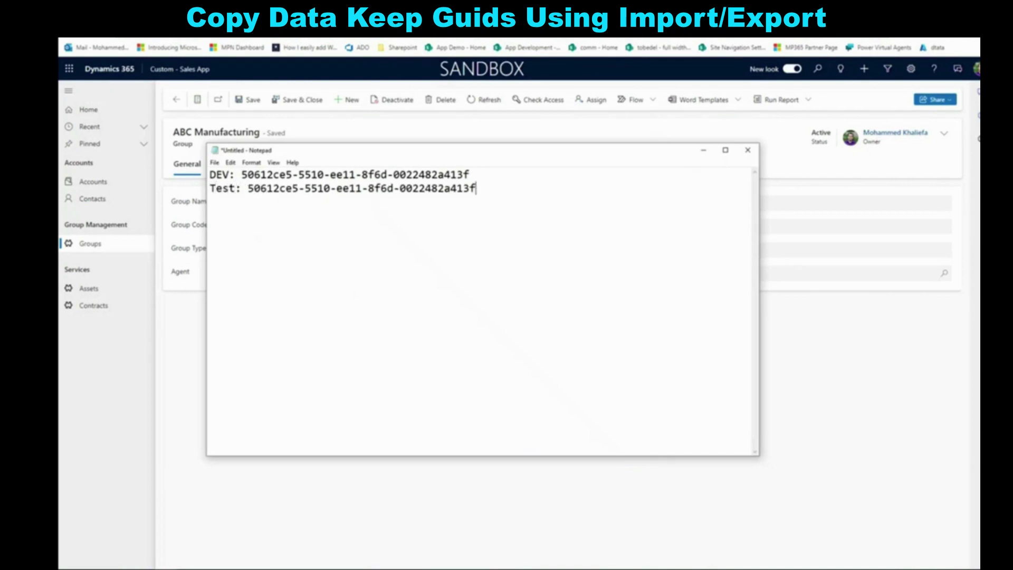
pyautogui.press('Up')
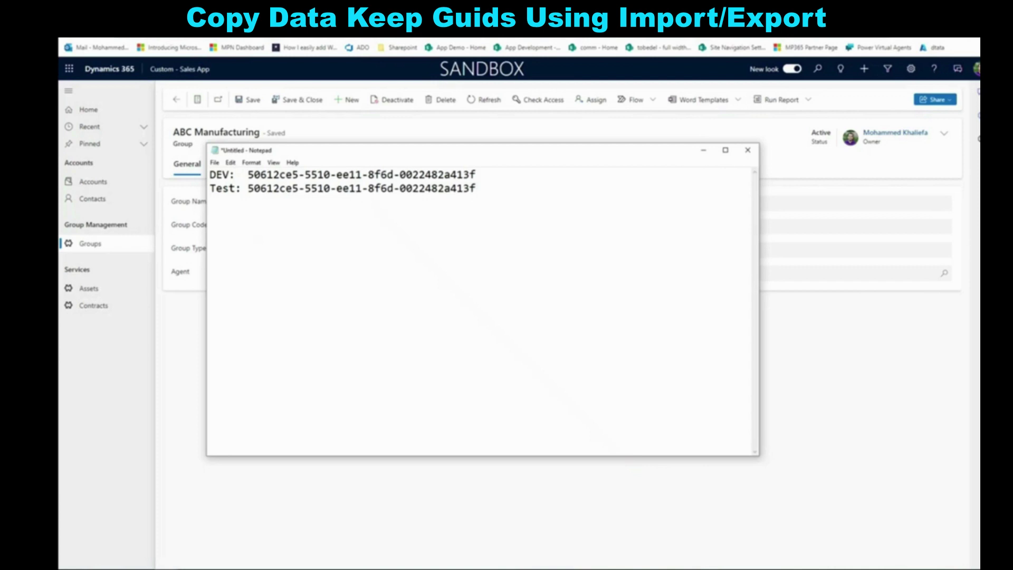
# Open the source environment's MNO Convenience Stores, Inc. group and add "DEV: 58612ce5-5510-ee11-8f6d-0022482a413f" below a gap in the Notepad notes
pyautogui.press('Down')
pyautogui.press('End')
pyautogui.press('Return')
pyautogui.press('Return')
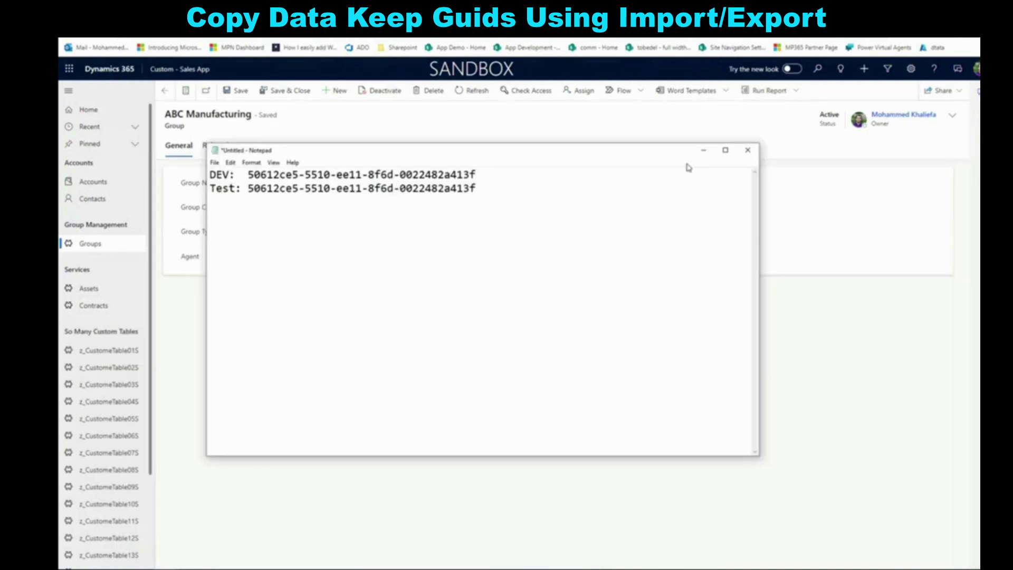
pyautogui.click(704, 150)
pyautogui.click(166, 91)
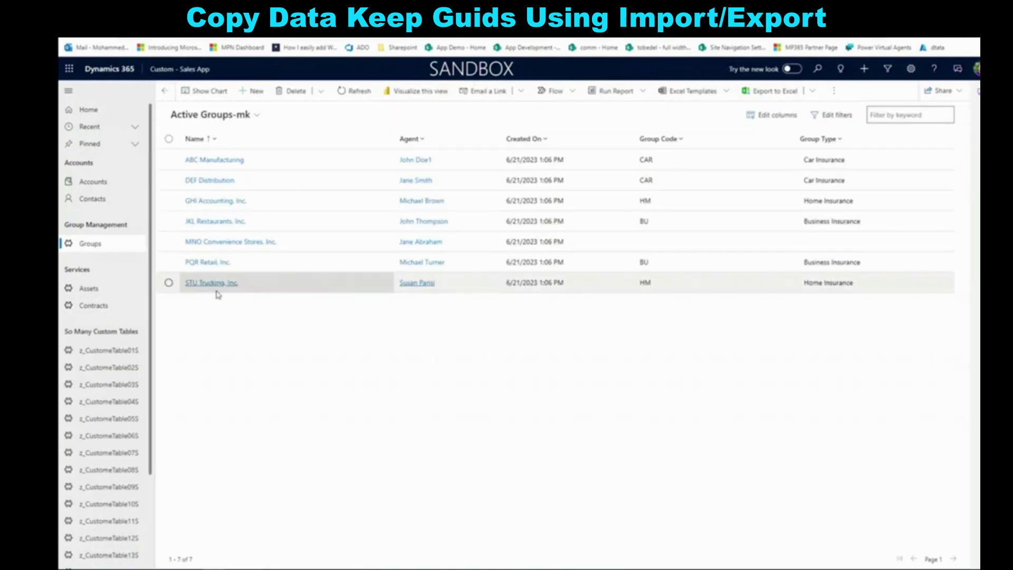
pyautogui.click(215, 244)
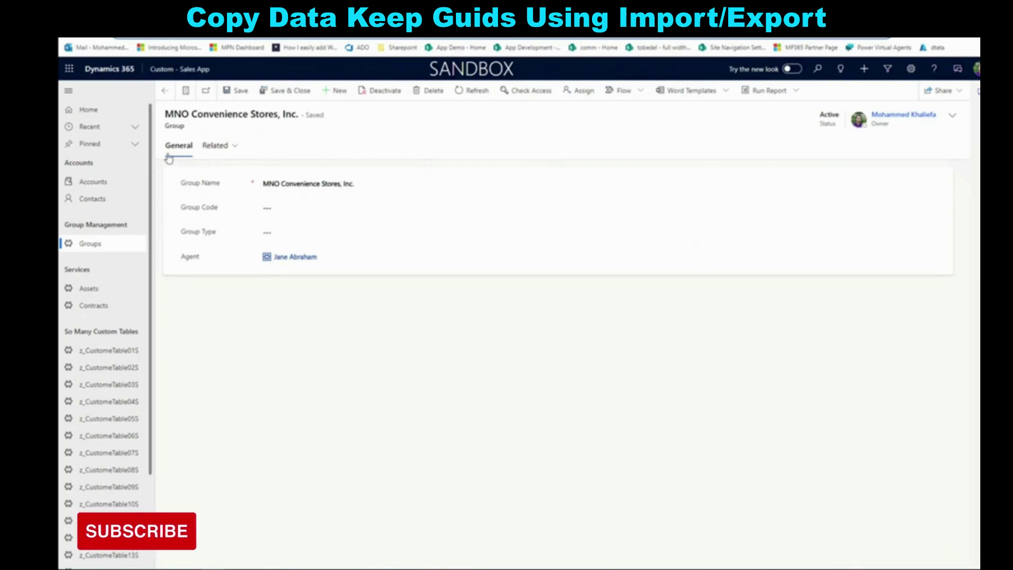
pyautogui.click(222, 548)
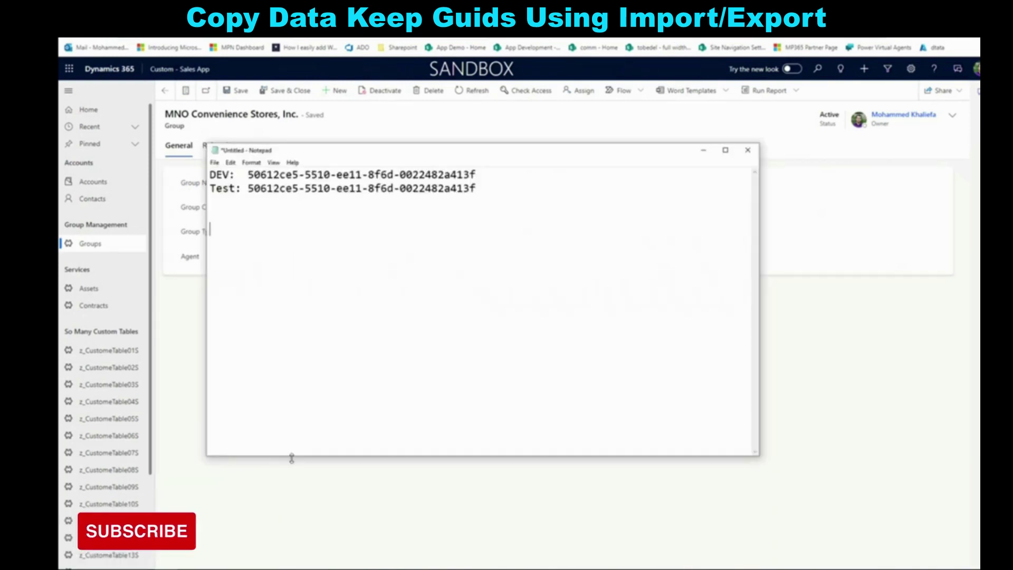
pyautogui.write('DEV:')
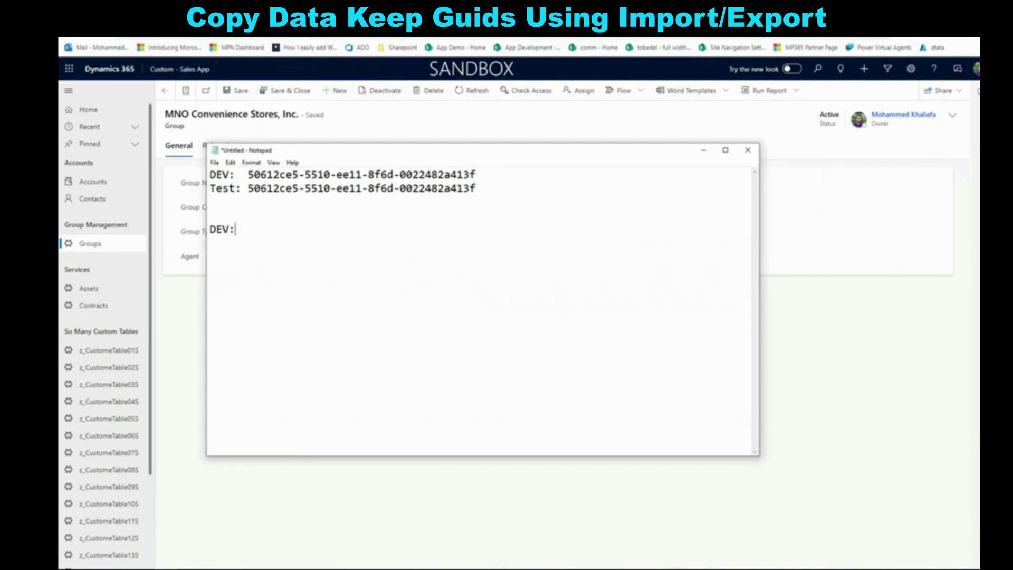
pyautogui.write('58612ce5-5510-ee11-8f6d-0022482a413f')
pyautogui.press('Return')
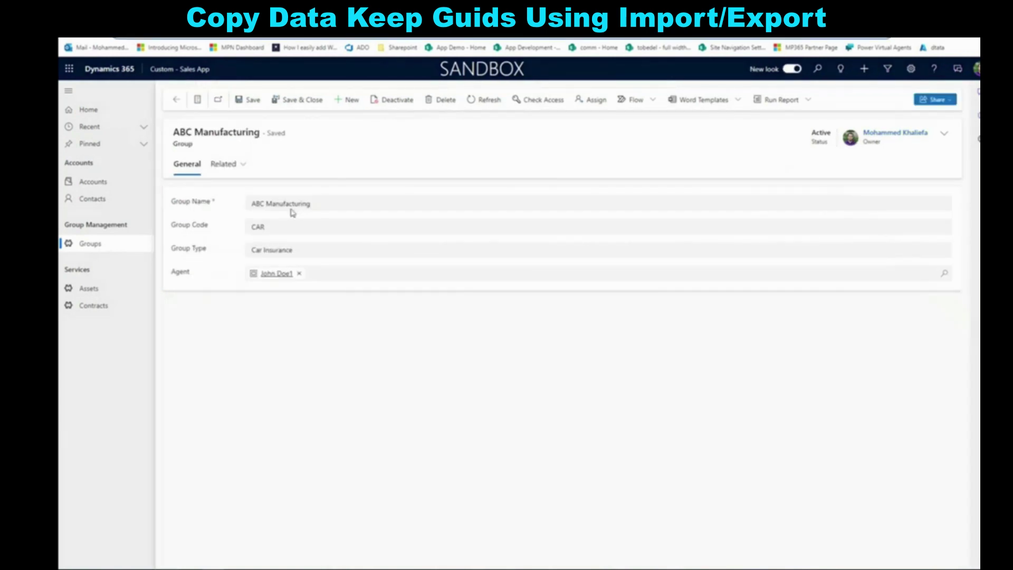
# Open MNO Convenience Stores, Inc. in the test environment and add "Test: 58612ce5-5510-ee11-8f6d-0022482a413f" to the Notepad notes
pyautogui.click(176, 103)
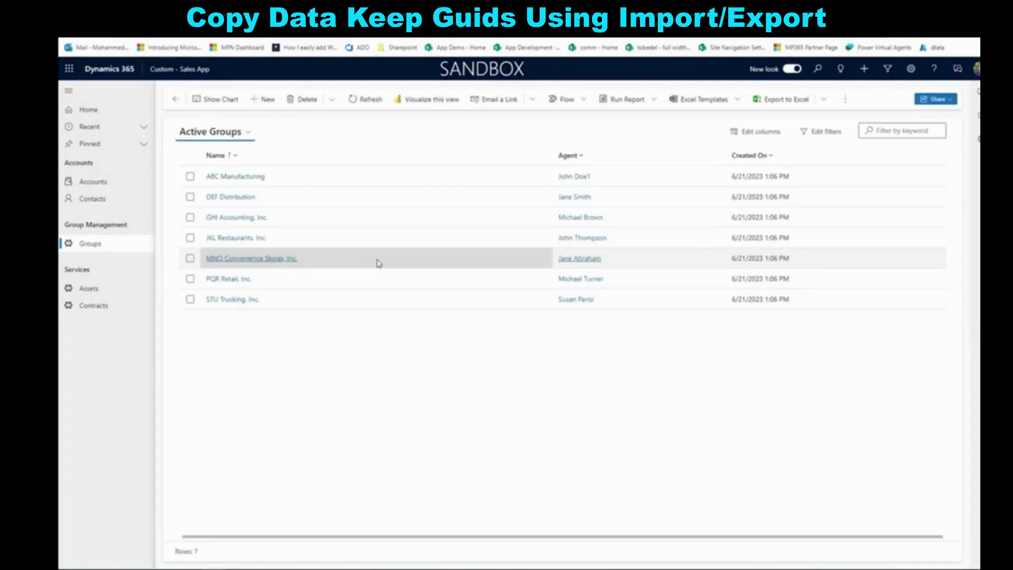
pyautogui.click(252, 259)
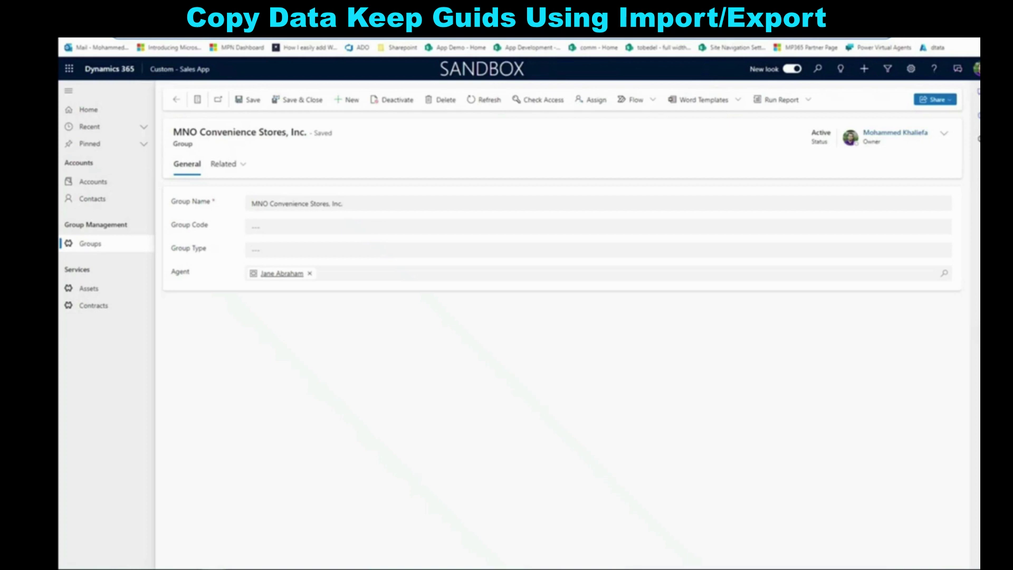
pyautogui.click(235, 528)
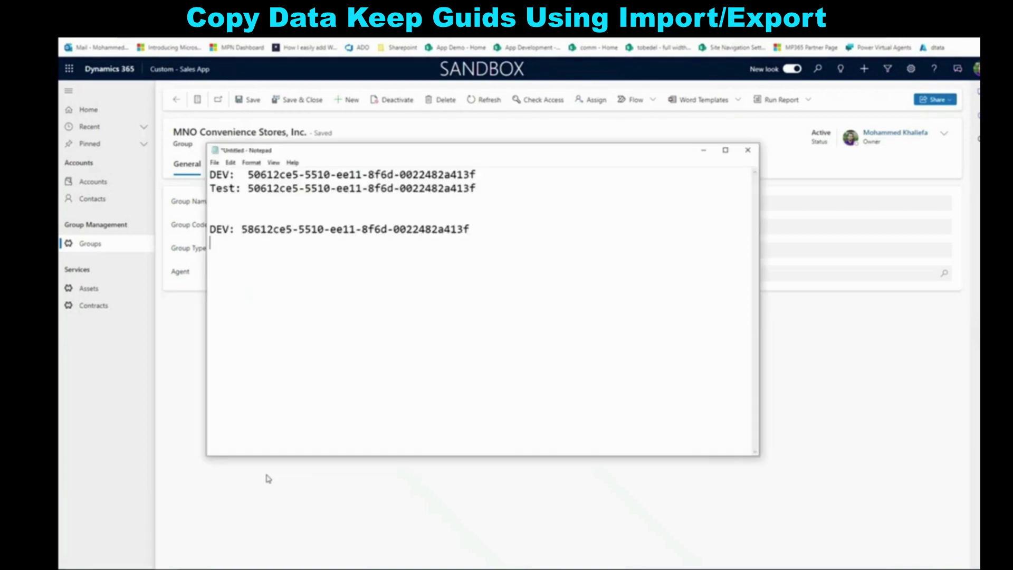
pyautogui.press('Return')
pyautogui.write('Test:')
pyautogui.write('58612ce5-5510-ee11-8f6d-0022482a413f')
# Align the second DEV GUID with the Test GUID below it for comparison, then minimize Notepad
pyautogui.press('Up')
pyautogui.hotkey('ctrl', 'Left')
pyautogui.hotkey('ctrl', 'Left')
pyautogui.hotkey('ctrl', 'Left')
pyautogui.hotkey('ctrl', 'Left')
pyautogui.hotkey('ctrl', 'Left')
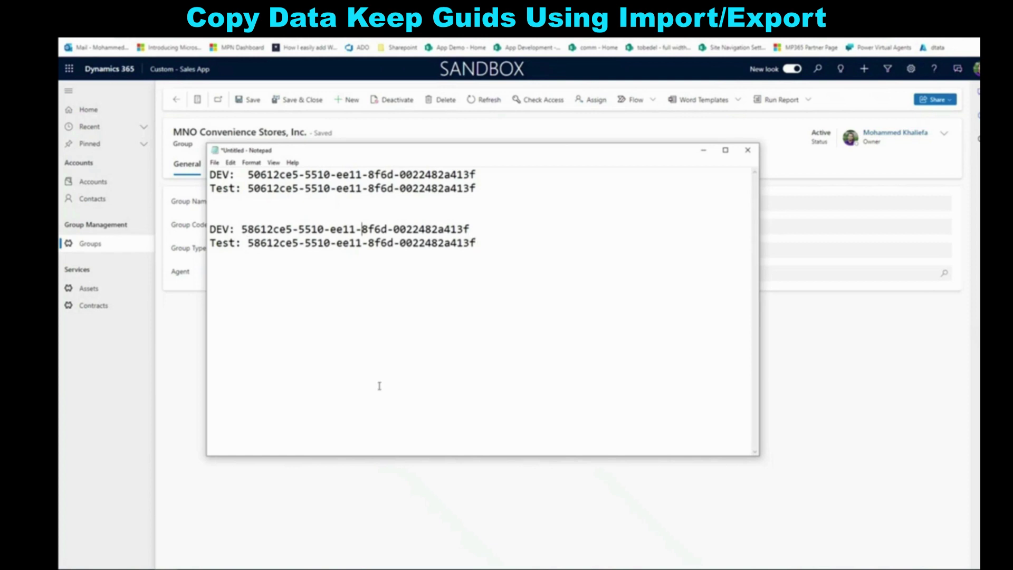
pyautogui.hotkey('ctrl', 'Left')
pyautogui.hotkey('ctrl', 'Left')
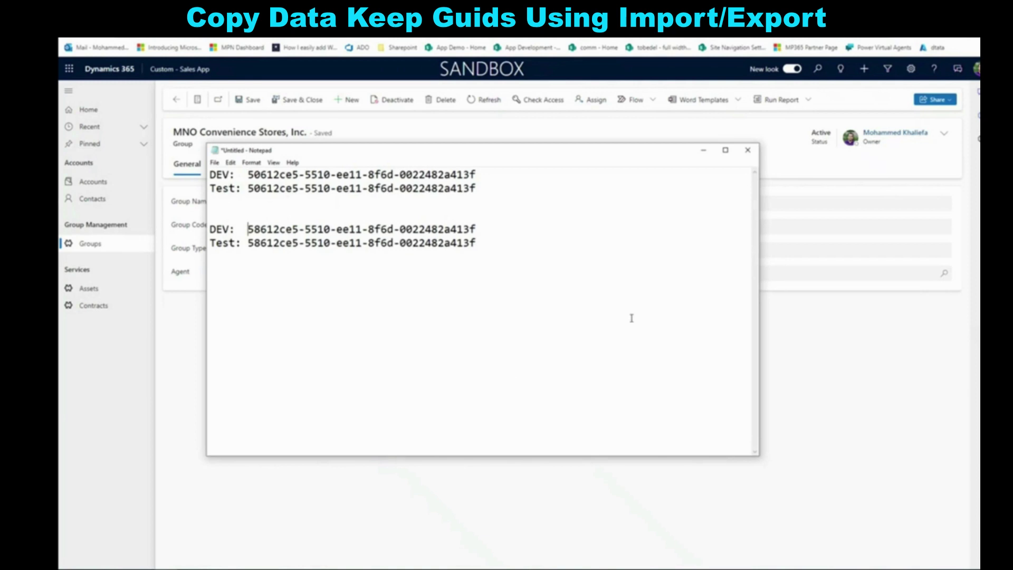
pyautogui.click(704, 150)
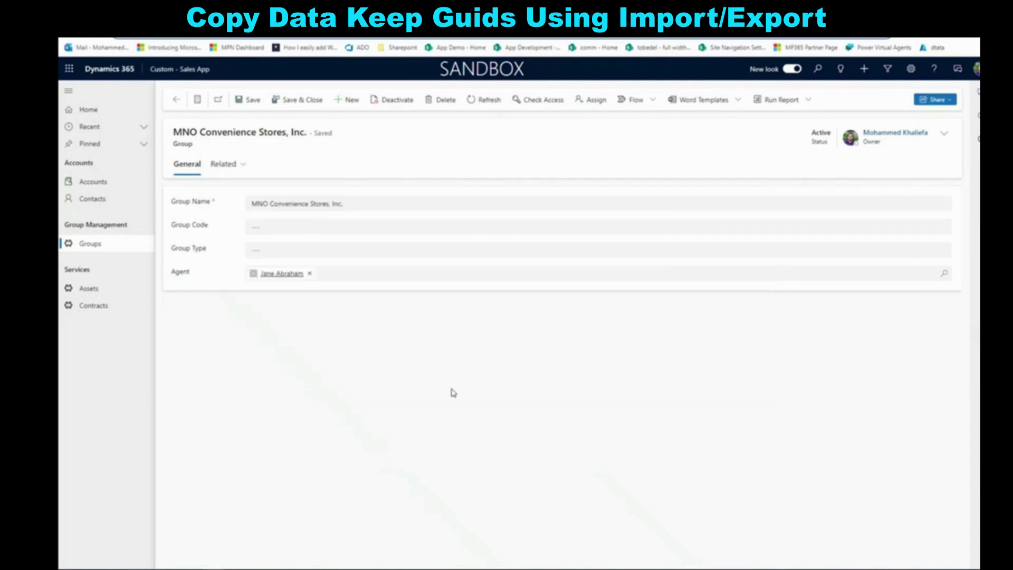